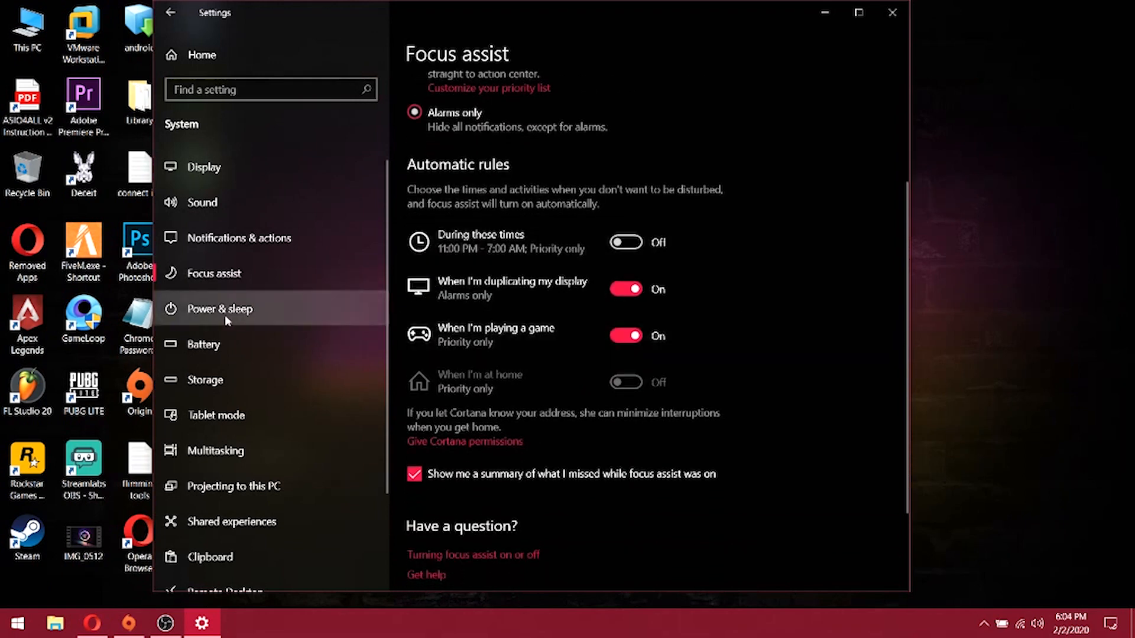
Step: Look through the System settings categories and open the Display page
{"action": "scroll", "coordinate": [272, 423], "scroll_direction": "down", "scroll_amount": 2}
{"action": "scroll", "coordinate": [272, 420], "scroll_direction": "up", "scroll_amount": 2}
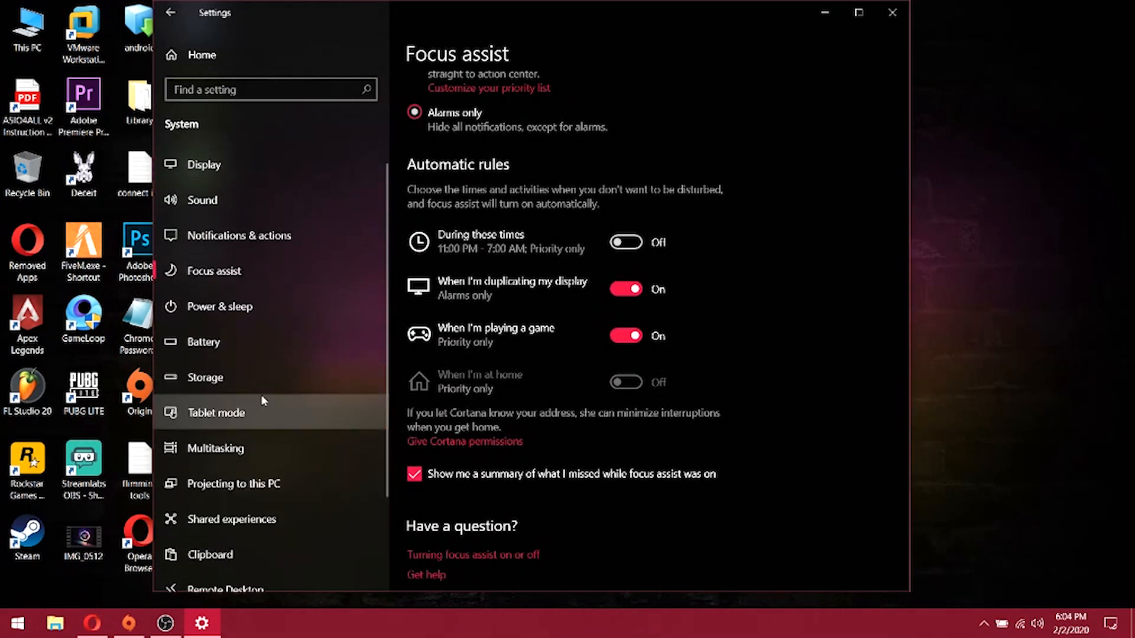
{"action": "left_click", "coordinate": [239, 168]}
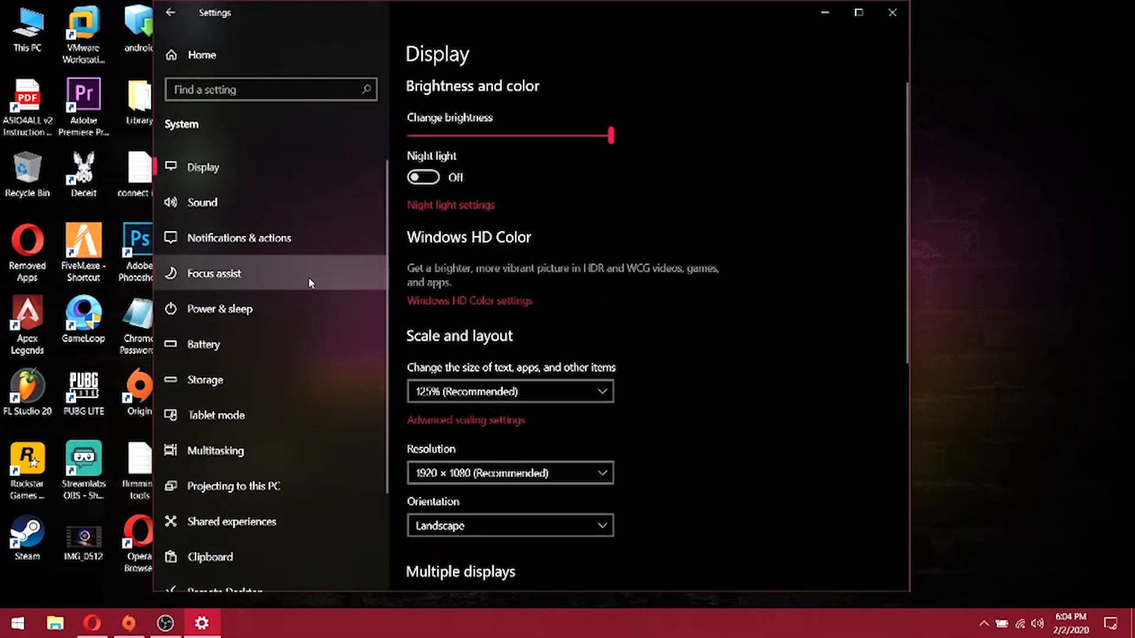
Step: Switch Show animations in Windows off and back on in the Ease of Access display settings
{"action": "left_click", "coordinate": [180, 54]}
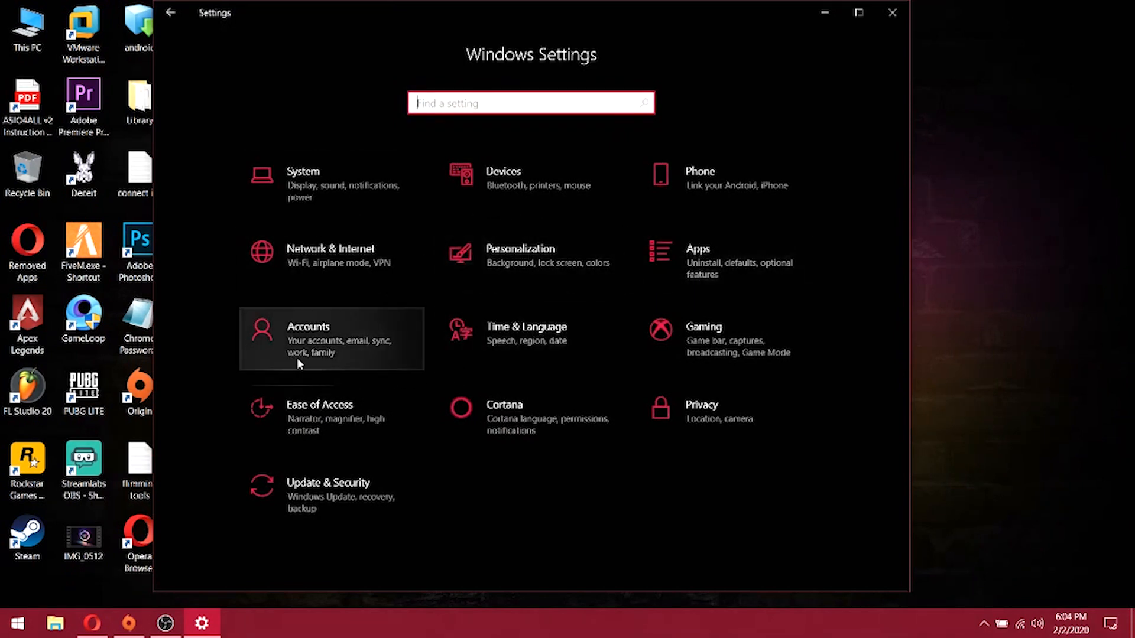
{"action": "left_click", "coordinate": [328, 423]}
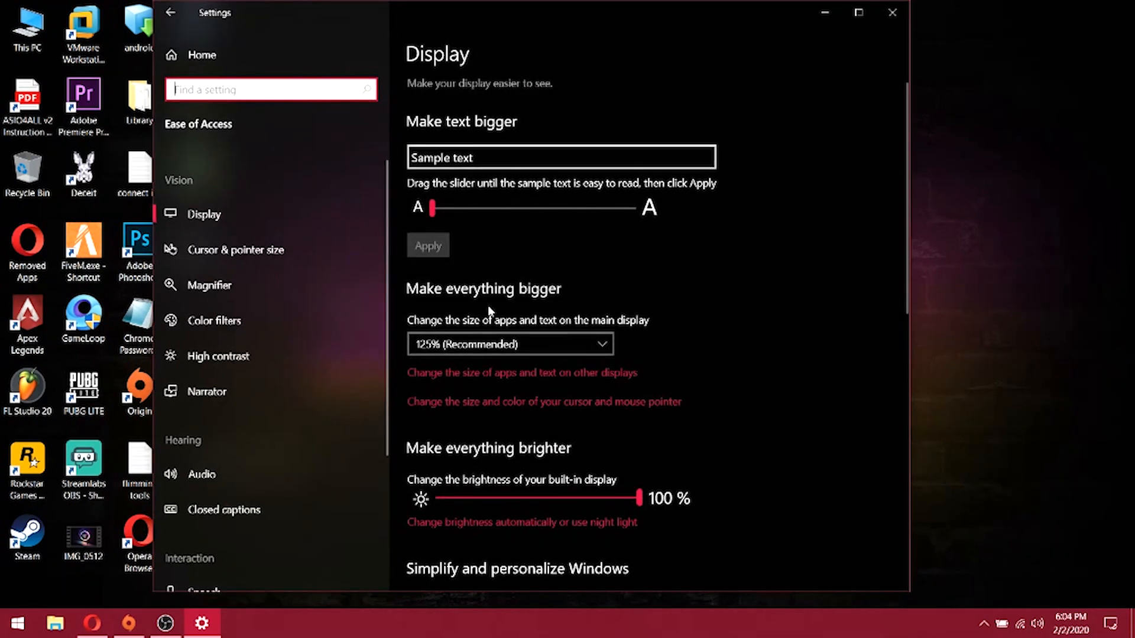
{"action": "scroll", "coordinate": [469, 345], "scroll_direction": "down", "scroll_amount": 5}
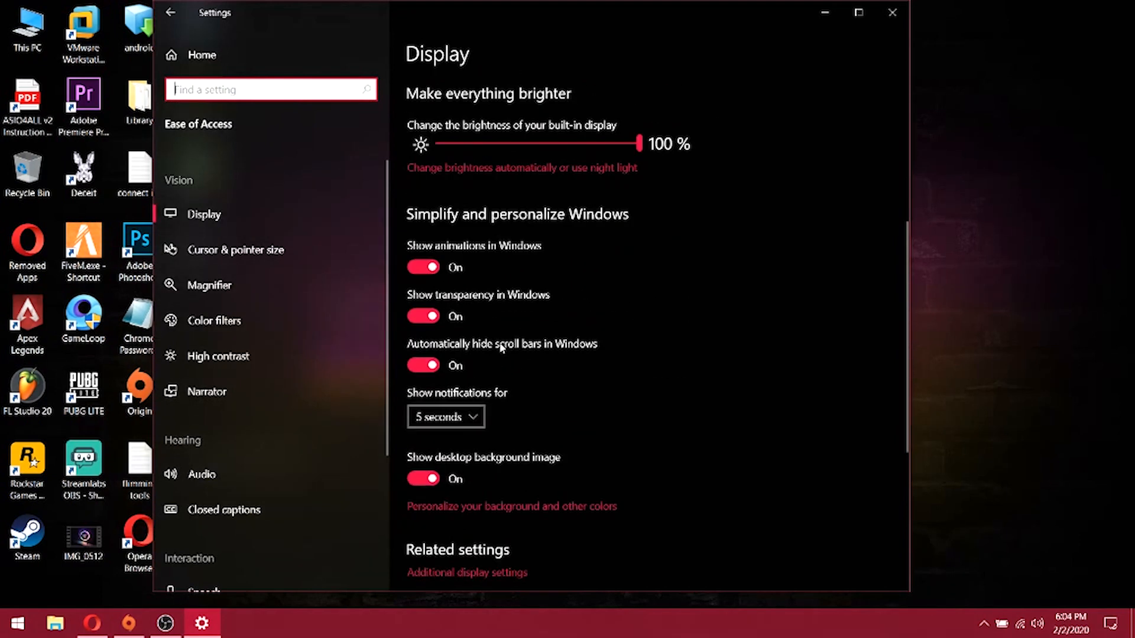
{"action": "left_click", "coordinate": [430, 269]}
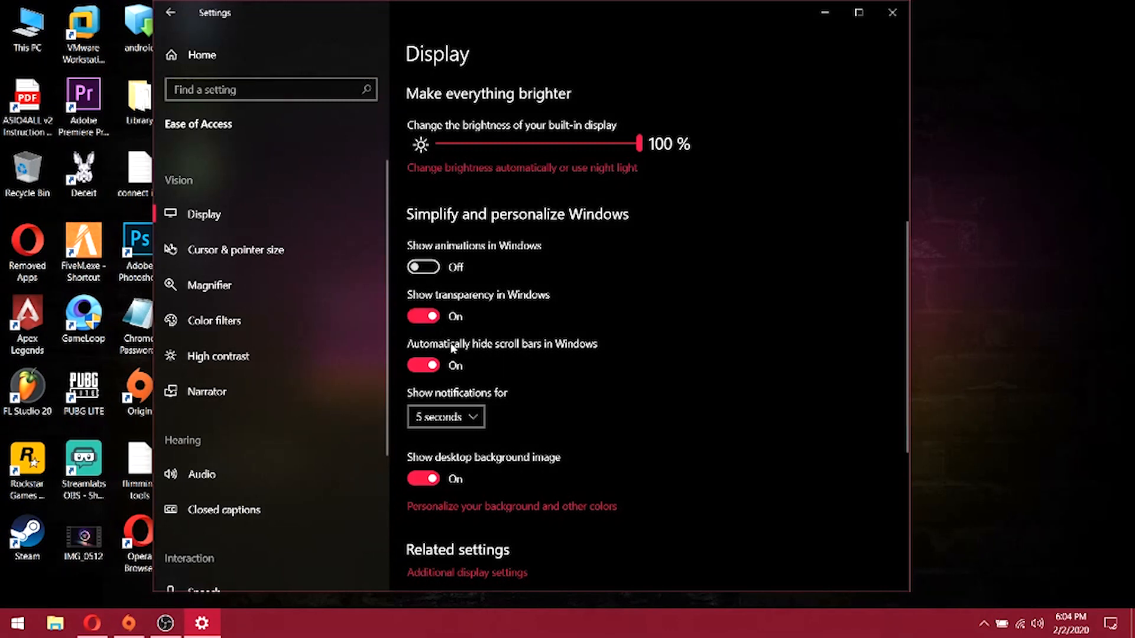
{"action": "scroll", "coordinate": [419, 345], "scroll_direction": "down", "scroll_amount": 5}
{"action": "scroll", "coordinate": [443, 338], "scroll_direction": "up", "scroll_amount": 3}
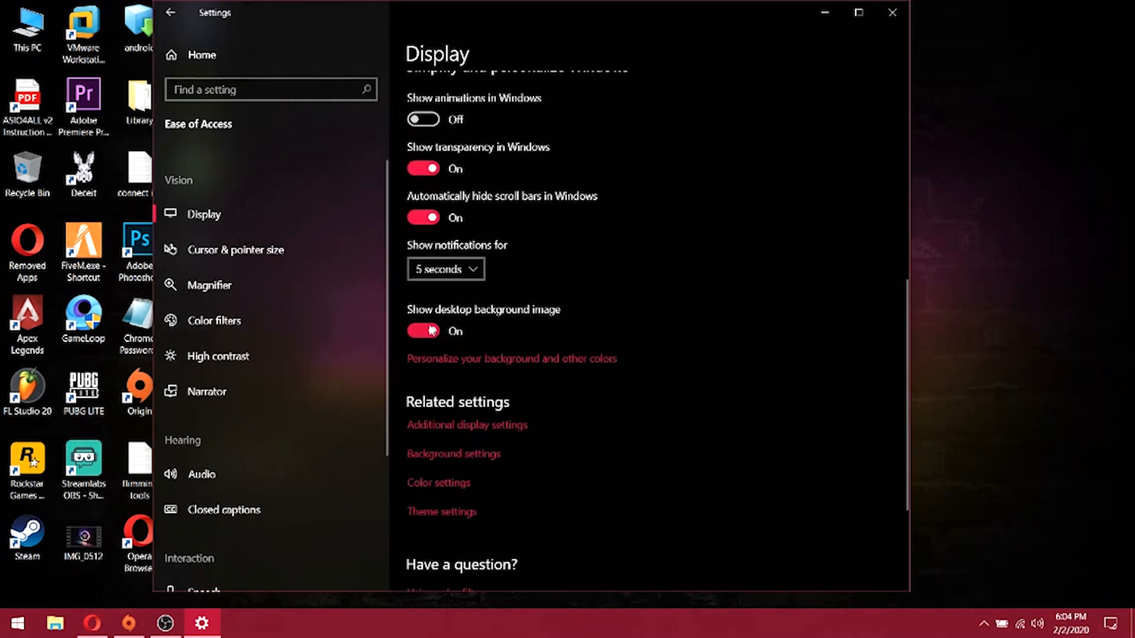
{"action": "left_click", "coordinate": [423, 119]}
Step: Browse the Ease of Access pages for cursor and pointer size, speech, mouse and eye control
{"action": "left_click", "coordinate": [295, 252]}
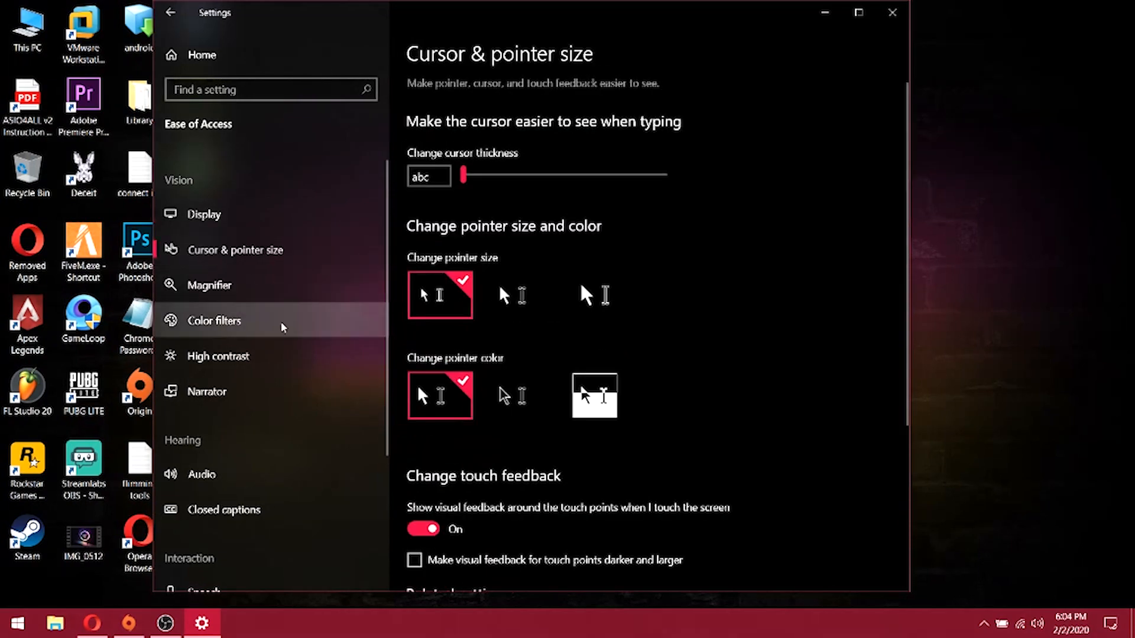
{"action": "scroll", "coordinate": [287, 336], "scroll_direction": "down", "scroll_amount": 3}
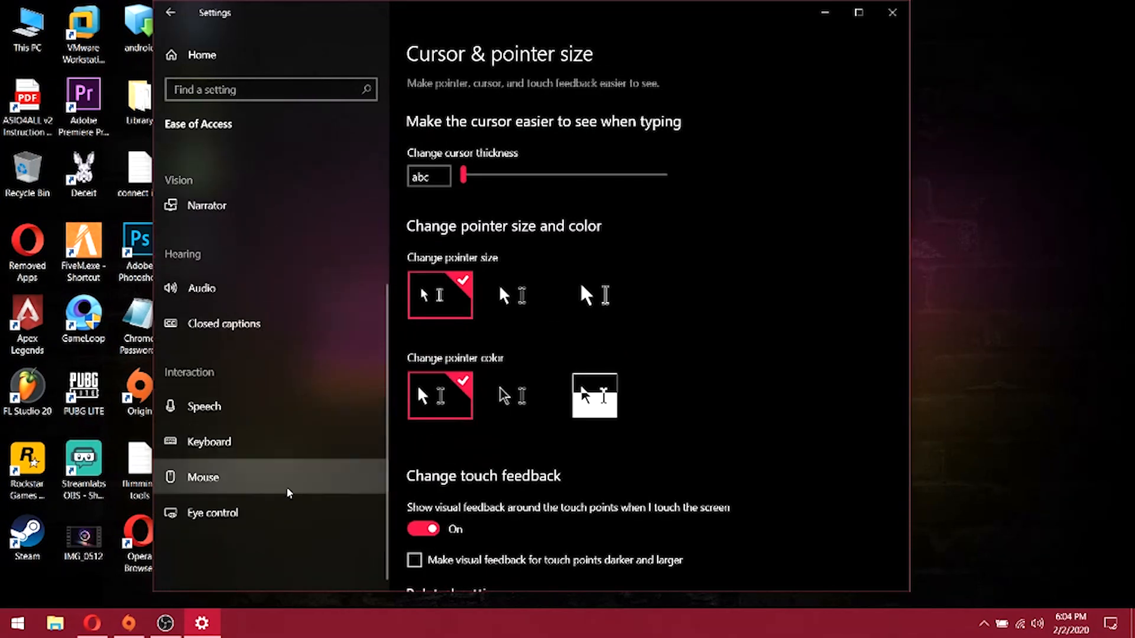
{"action": "left_click", "coordinate": [243, 414]}
{"action": "scroll", "coordinate": [505, 392], "scroll_direction": "down", "scroll_amount": 5}
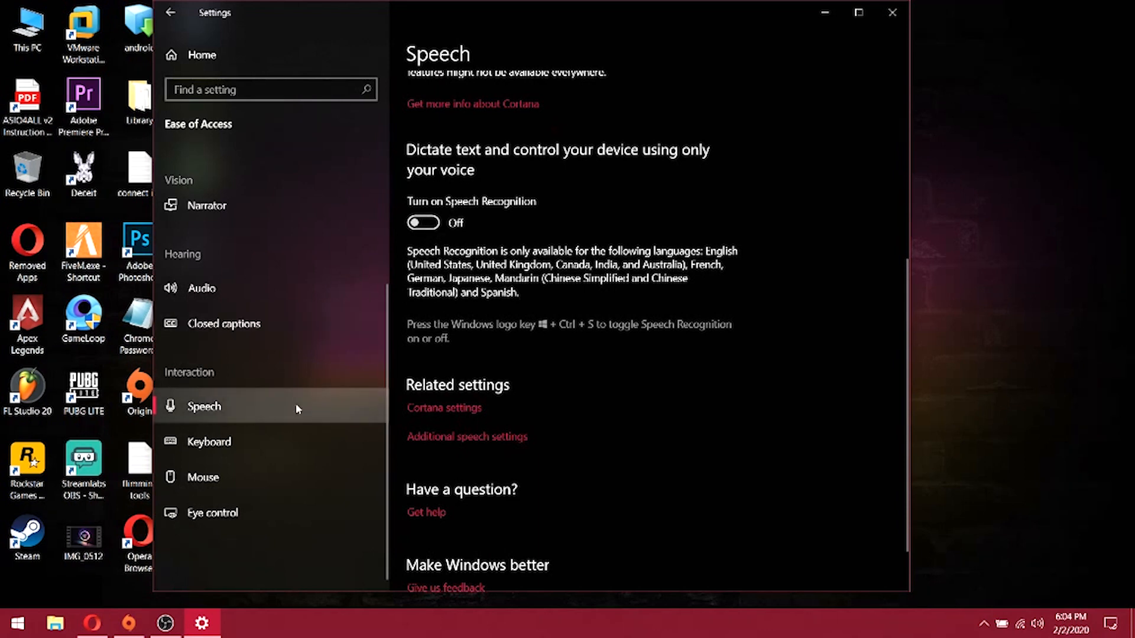
{"action": "left_click", "coordinate": [246, 488]}
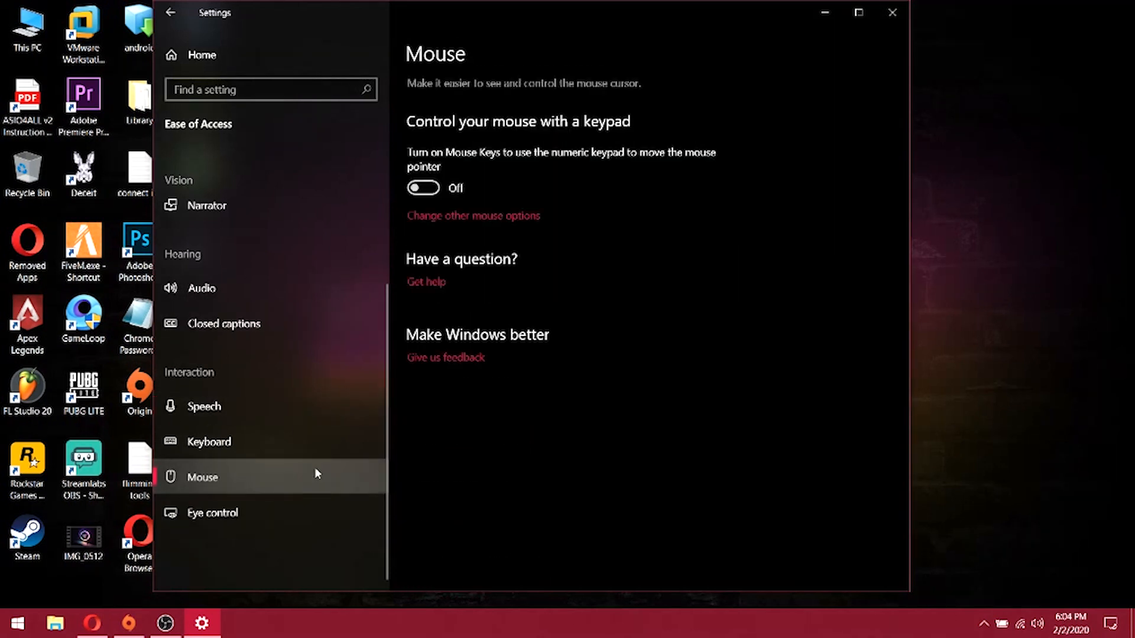
{"action": "left_click", "coordinate": [243, 516]}
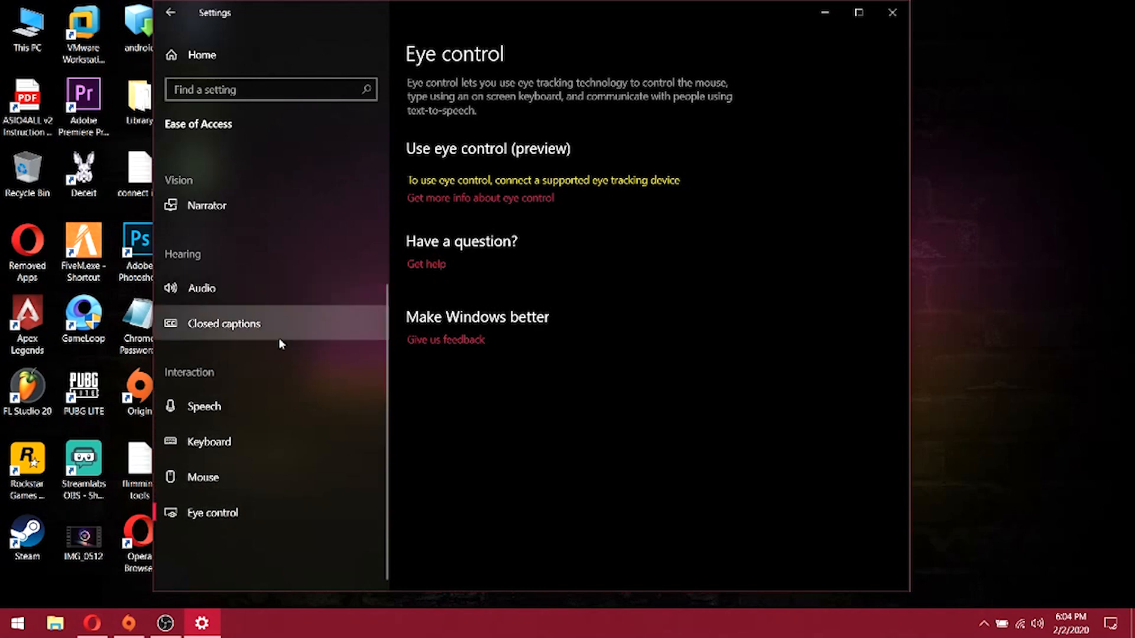
Step: Go to the Personalization settings and review the Background page
{"action": "left_click", "coordinate": [173, 54]}
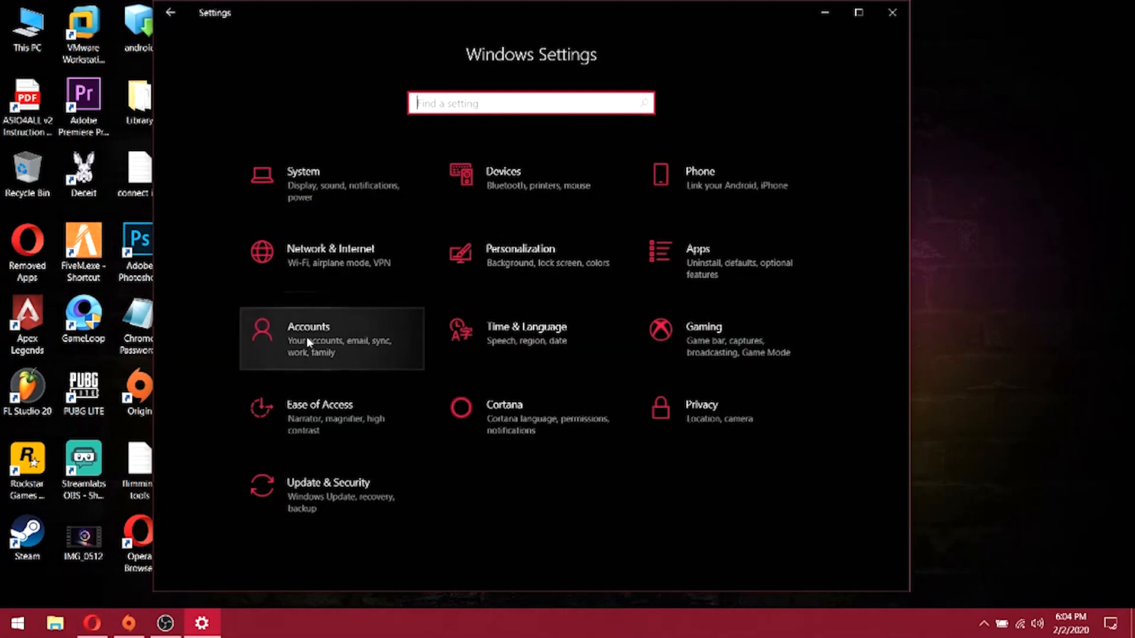
{"action": "left_click", "coordinate": [447, 275]}
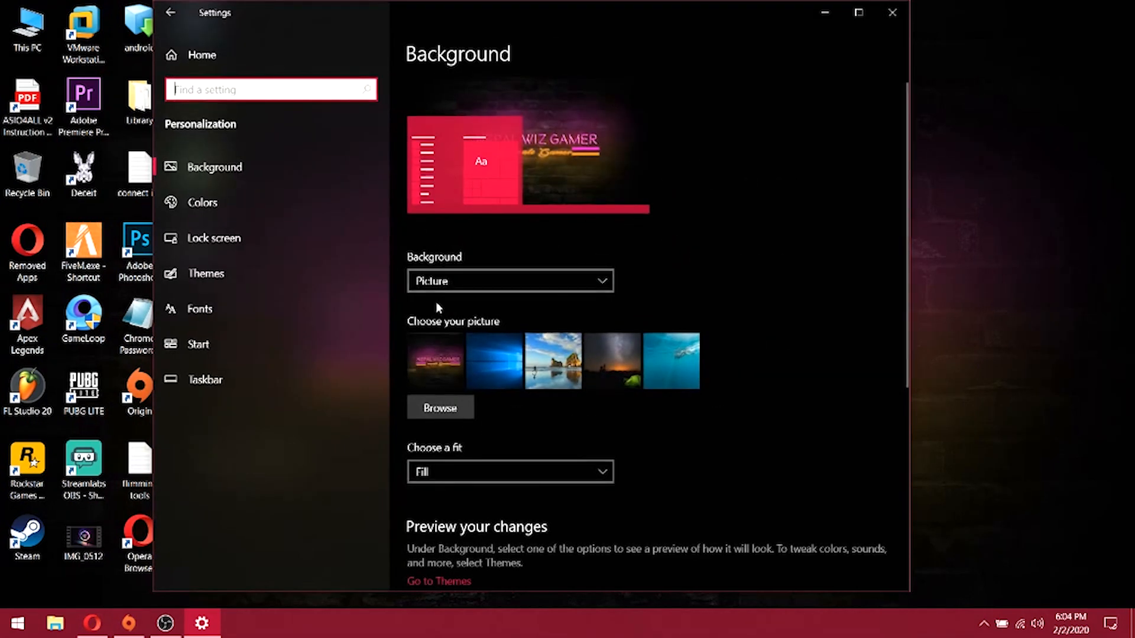
{"action": "scroll", "coordinate": [500, 339], "scroll_direction": "down", "scroll_amount": 5}
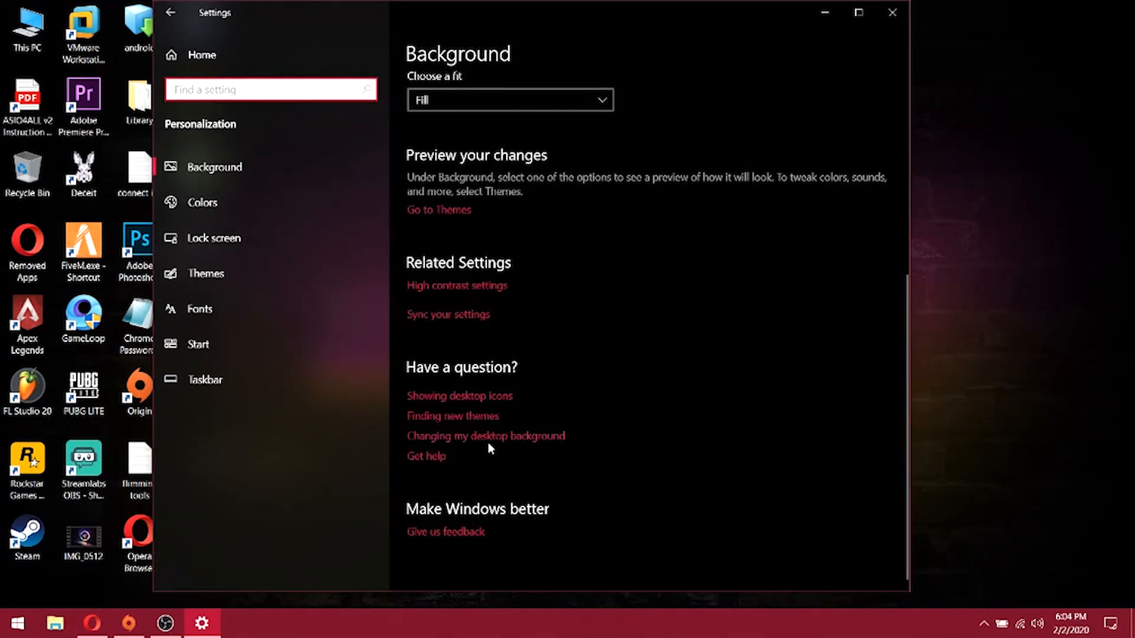
{"action": "left_click", "coordinate": [497, 438]}
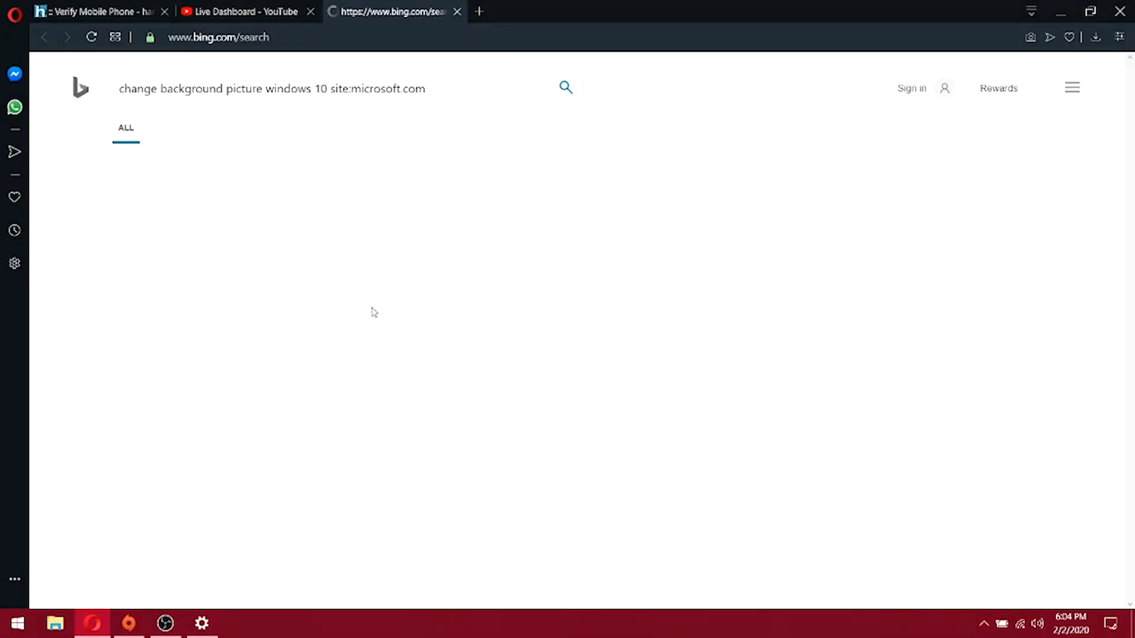
{"action": "left_click", "coordinate": [457, 13]}
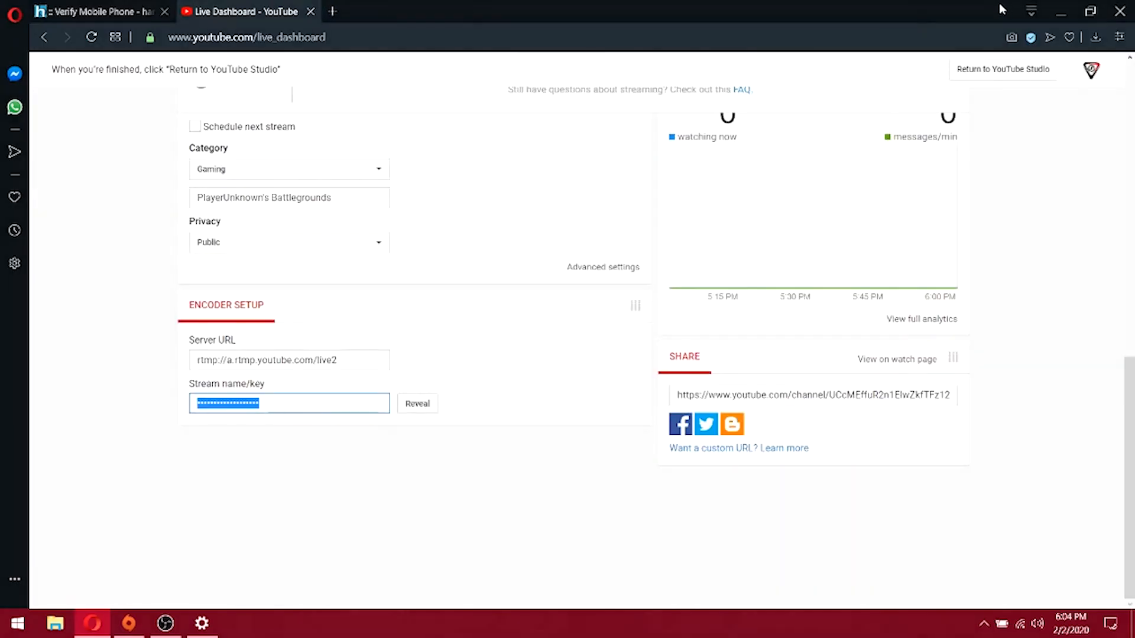
{"action": "left_click", "coordinate": [1061, 11]}
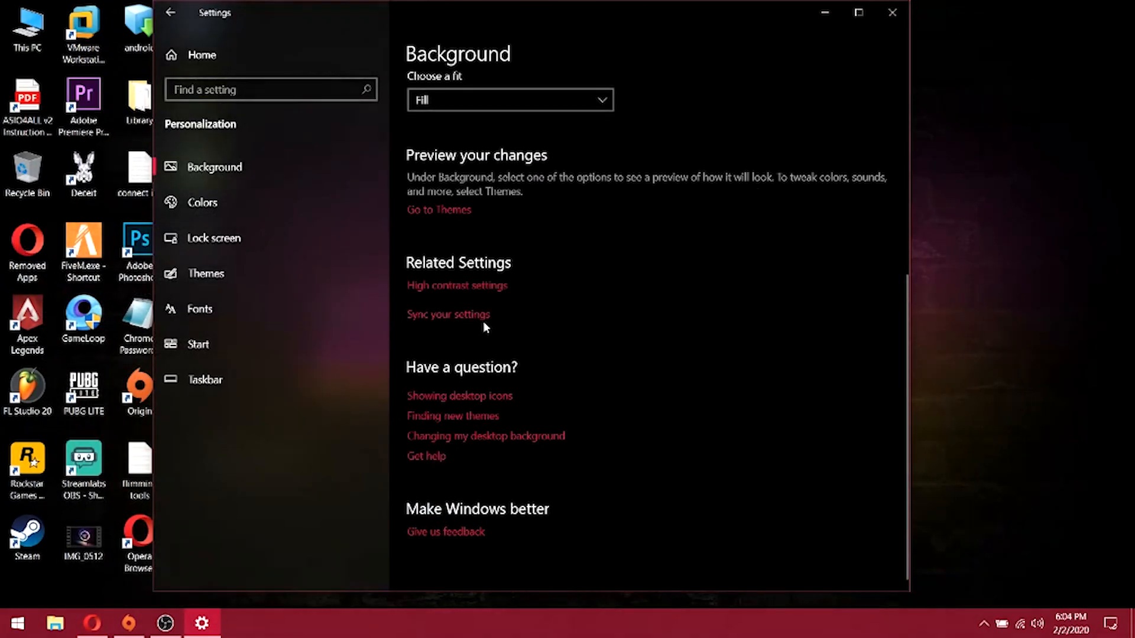
Step: Review the Colors and Lock screen pages of Personalization, and close Settings
{"action": "scroll", "coordinate": [502, 319], "scroll_direction": "up", "scroll_amount": 6}
{"action": "left_click", "coordinate": [241, 204]}
{"action": "scroll", "coordinate": [514, 296], "scroll_direction": "down", "scroll_amount": 6}
{"action": "left_click", "coordinate": [195, 240]}
{"action": "left_click", "coordinate": [892, 12]}
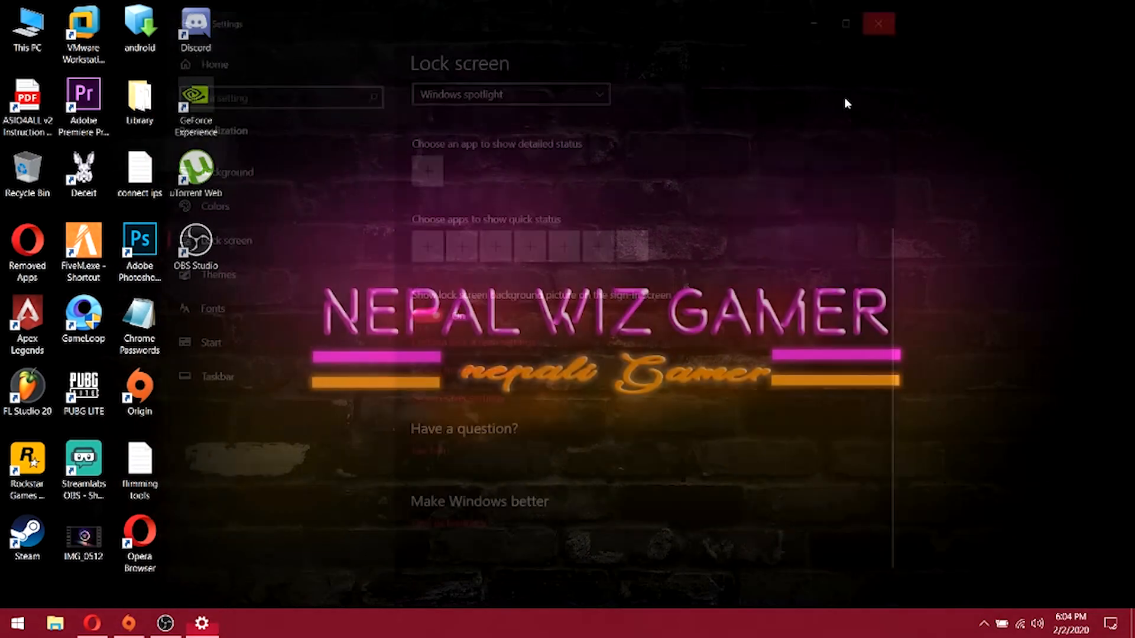
Step: Open the battery settings from the battery status and review the options on the Battery page
{"action": "left_click", "coordinate": [1003, 623]}
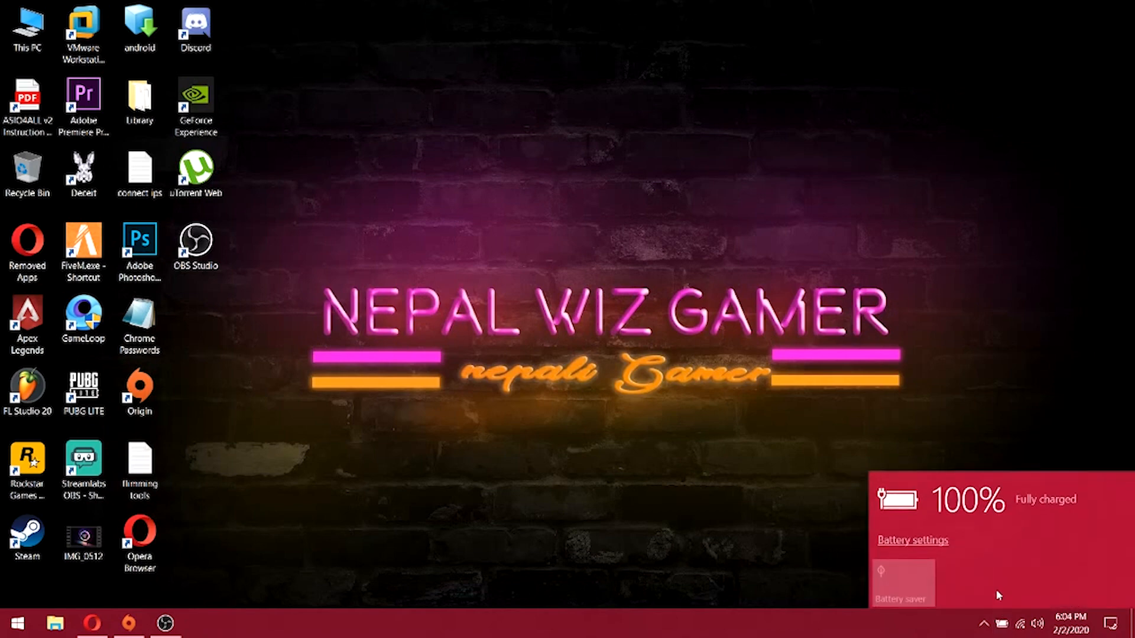
{"action": "left_click", "coordinate": [933, 541]}
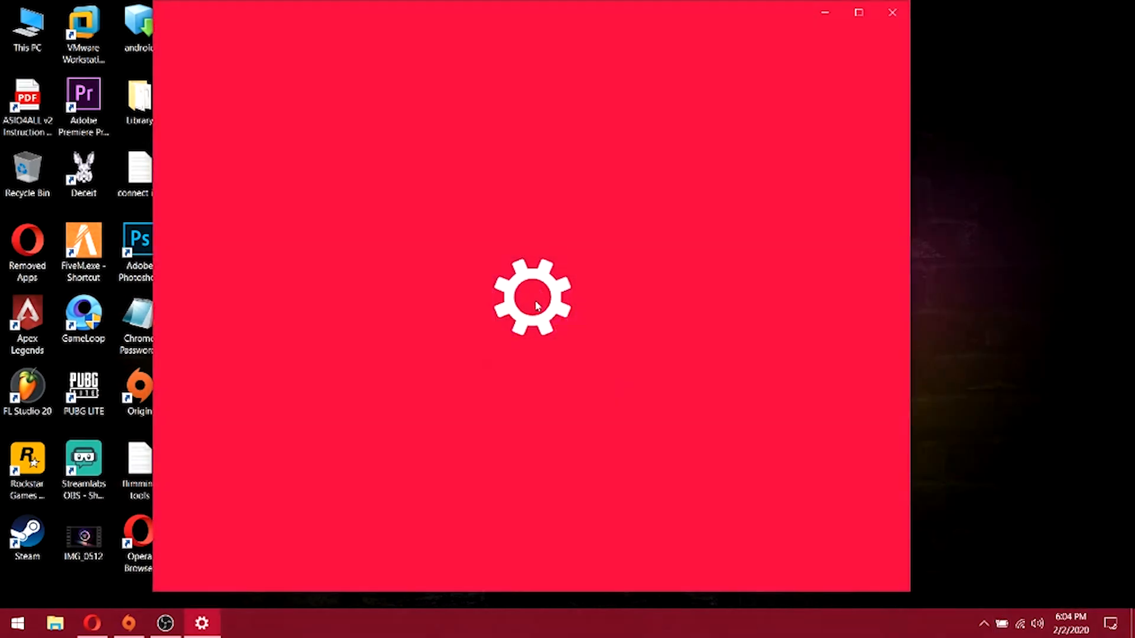
{"action": "scroll", "coordinate": [504, 341], "scroll_direction": "down", "scroll_amount": 5}
{"action": "scroll", "coordinate": [504, 341], "scroll_direction": "down", "scroll_amount": 1}
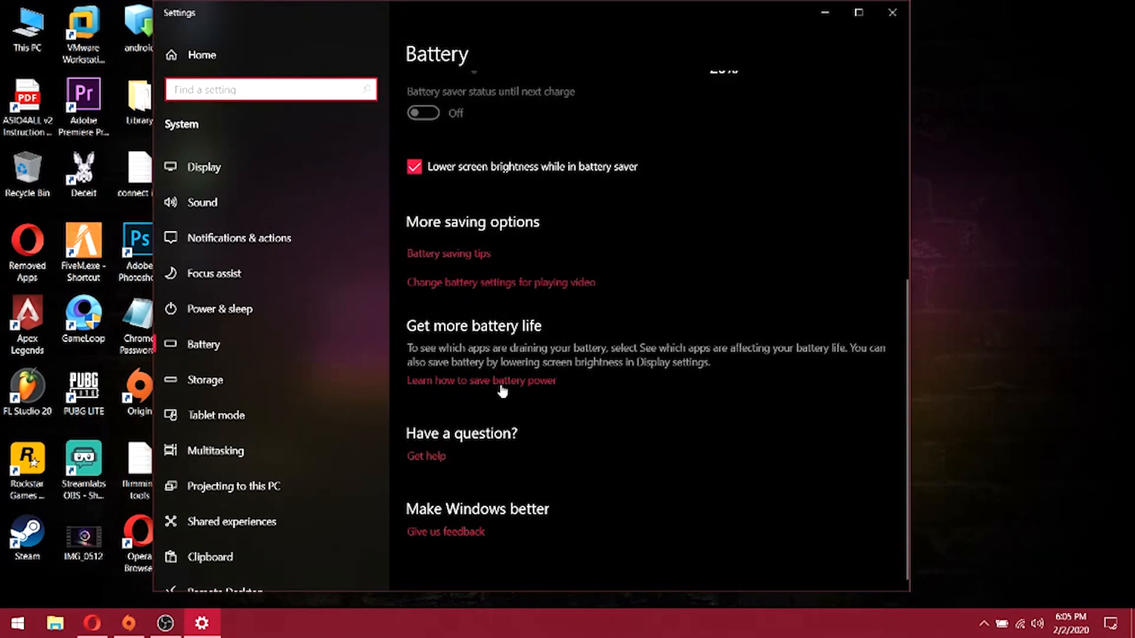
{"action": "scroll", "coordinate": [502, 390], "scroll_direction": "up", "scroll_amount": 6}
Step: Open the additional power settings from the Power & sleep page and minimize the Settings window
{"action": "left_click", "coordinate": [459, 297]}
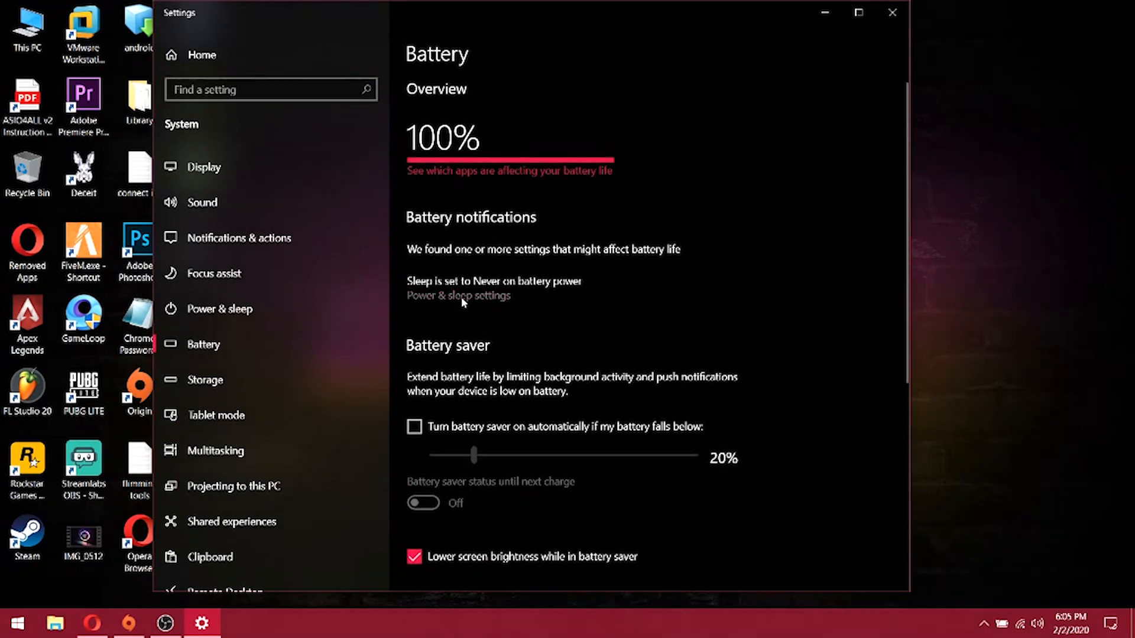
{"action": "scroll", "coordinate": [481, 308], "scroll_direction": "down", "scroll_amount": 3}
{"action": "scroll", "coordinate": [482, 307], "scroll_direction": "up", "scroll_amount": 3}
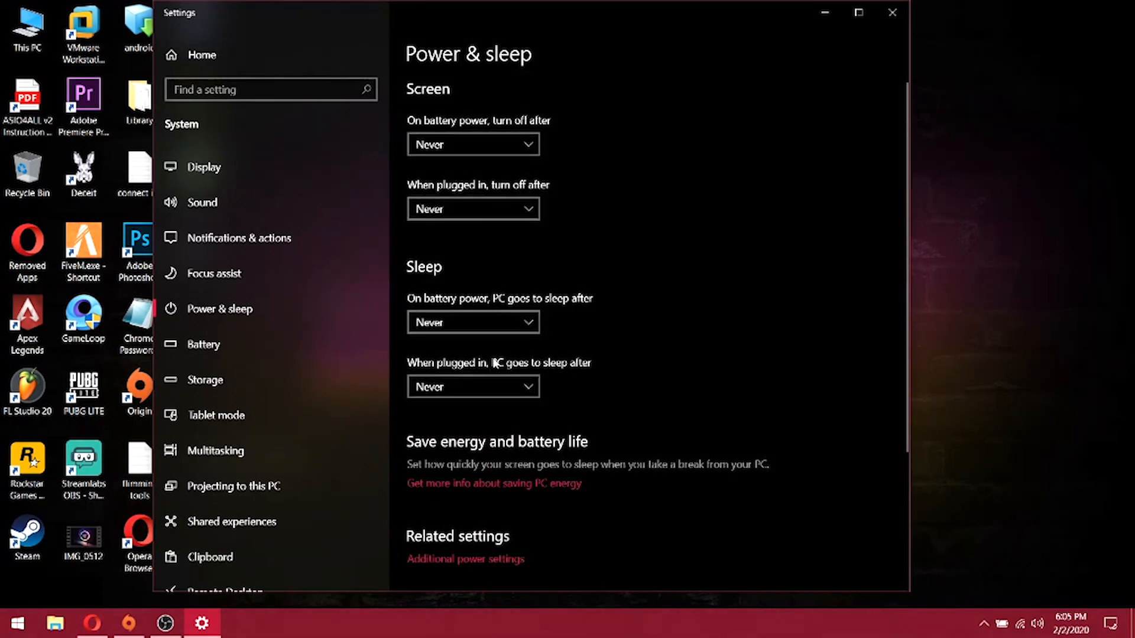
{"action": "scroll", "coordinate": [496, 363], "scroll_direction": "down", "scroll_amount": 3}
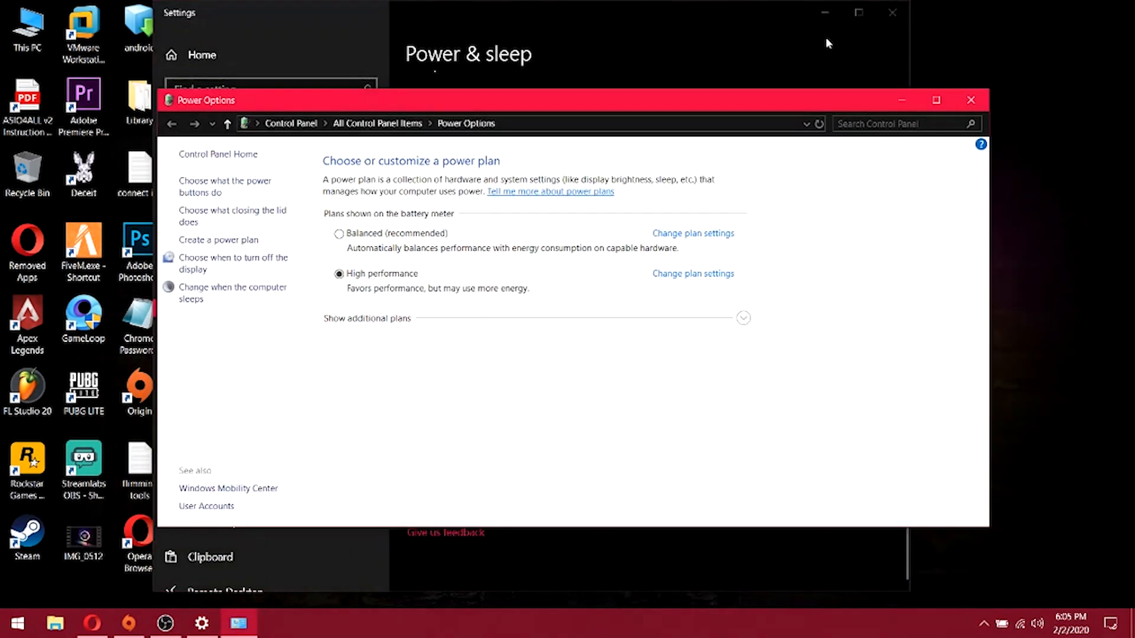
{"action": "left_click", "coordinate": [825, 14]}
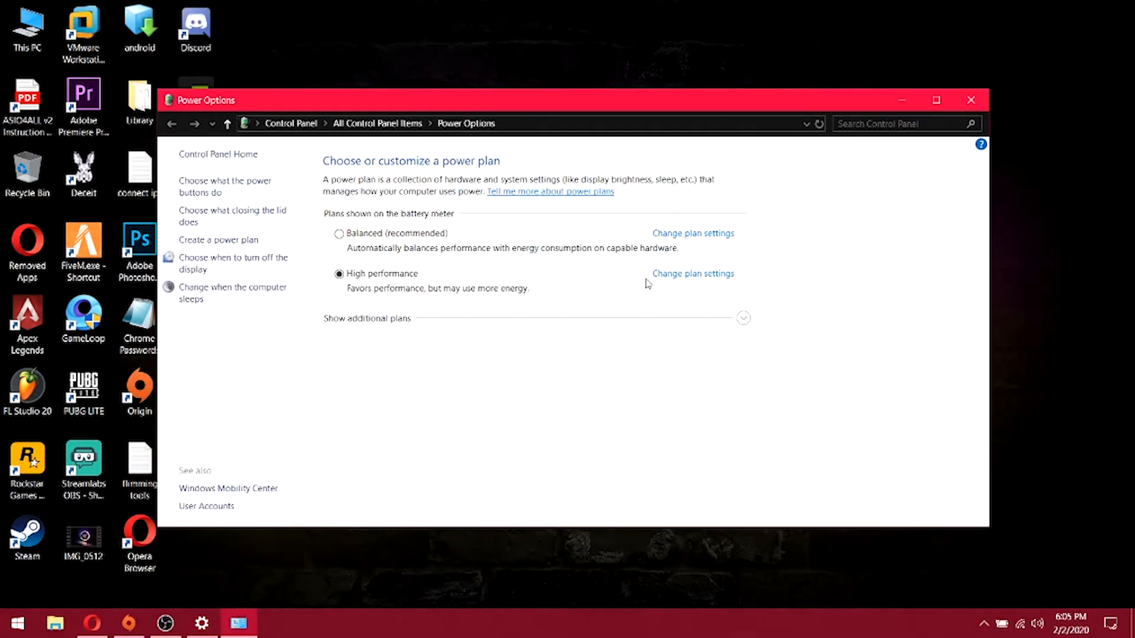
Step: Select the High performance power plan and try to restore its default settings, returning to Power Options
{"action": "left_click", "coordinate": [341, 236]}
{"action": "left_click", "coordinate": [340, 275]}
{"action": "left_click", "coordinate": [677, 275]}
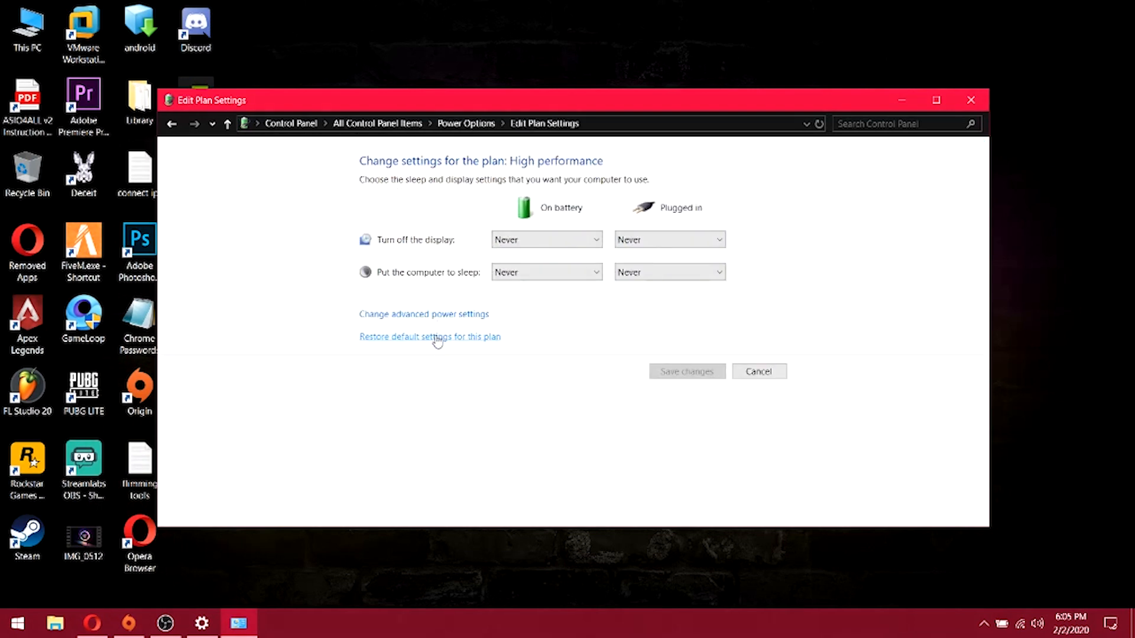
{"action": "left_click", "coordinate": [437, 338]}
{"action": "left_click", "coordinate": [645, 329]}
{"action": "left_click", "coordinate": [173, 124]}
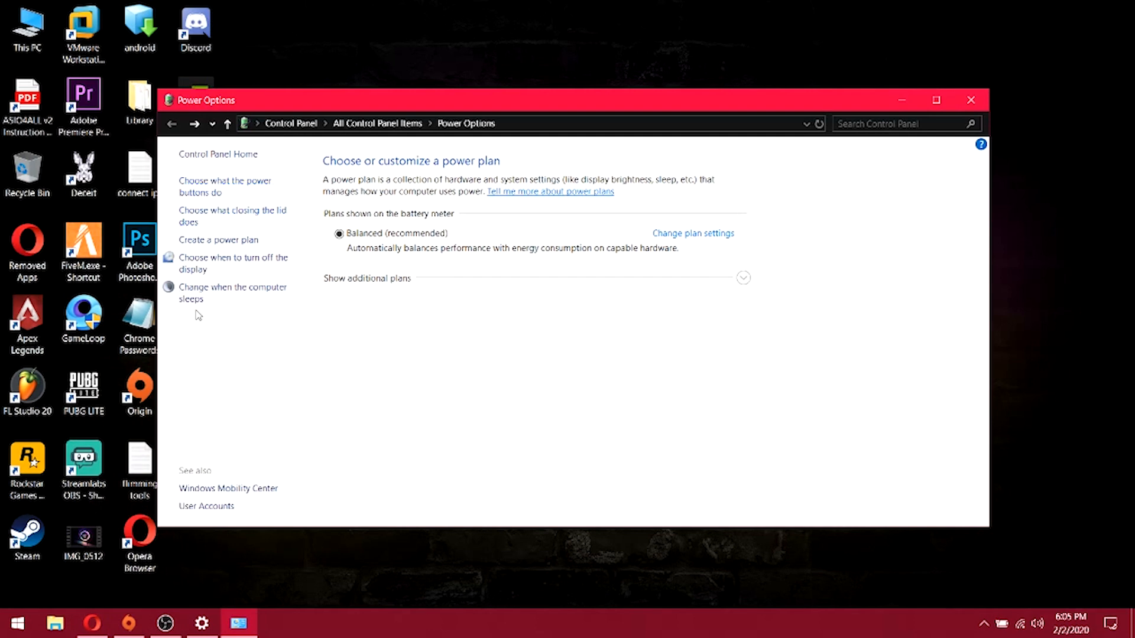
Step: Start a new power plan based on High performance and name it "High performan"
{"action": "left_click", "coordinate": [207, 241]}
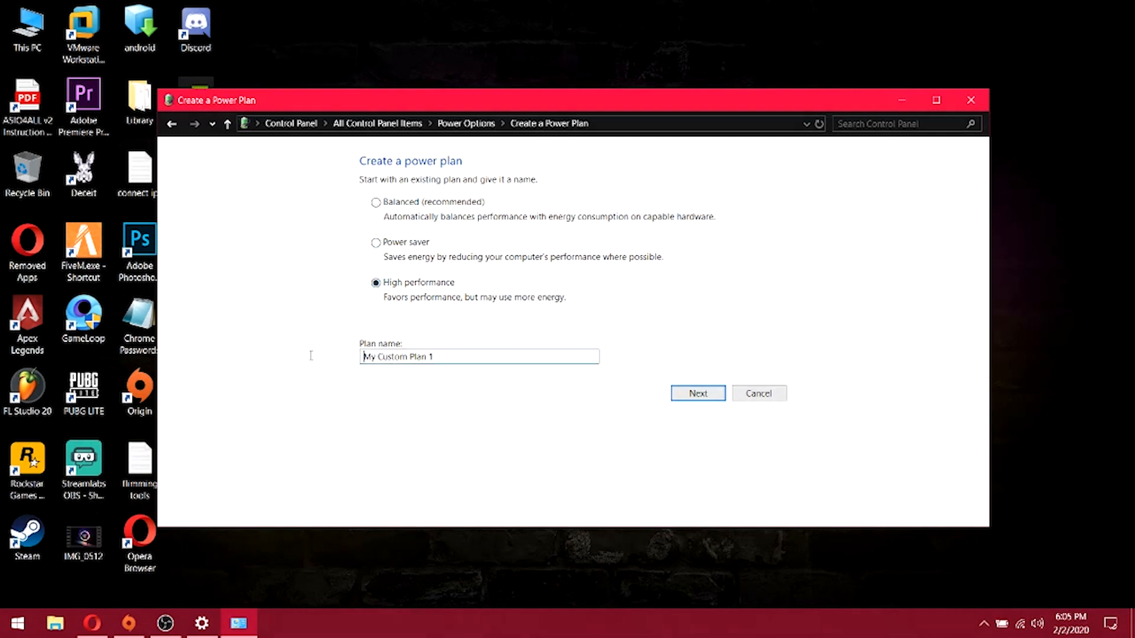
{"action": "left_click_drag", "start_coordinate": [439, 356], "coordinate": [316, 361]}
{"action": "key", "text": "BackSpace"}
{"action": "left_click", "coordinate": [696, 395]}
{"action": "left_click", "coordinate": [650, 331]}
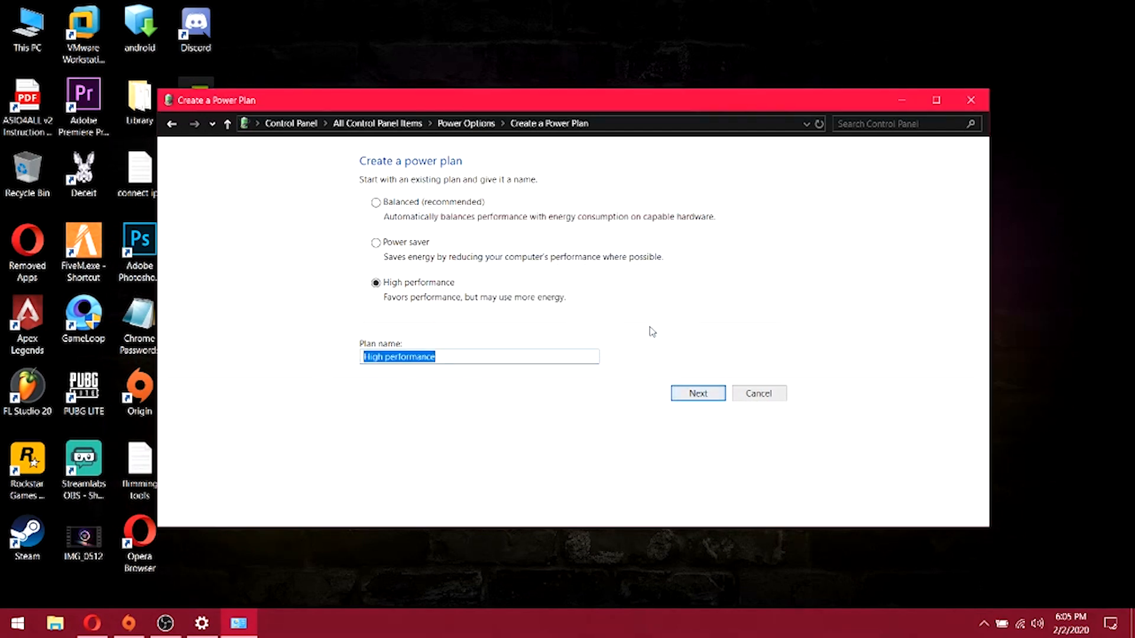
{"action": "left_click", "coordinate": [471, 359]}
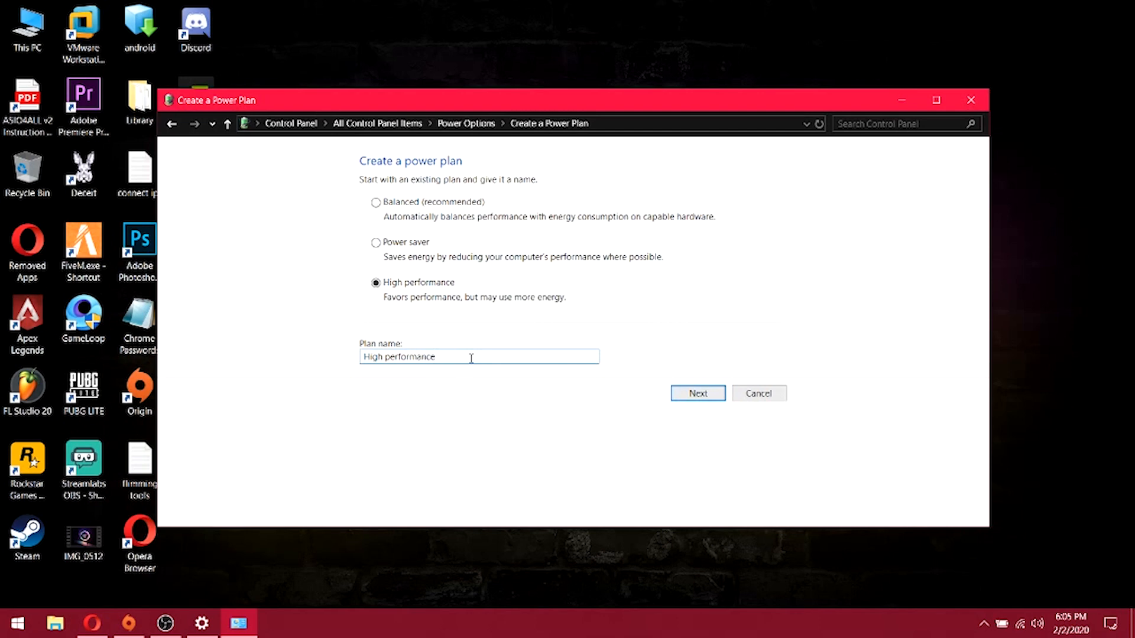
{"action": "left_click", "coordinate": [698, 392]}
Step: Set the display to turn off Never on battery and plugged in, and create the plan
{"action": "left_click", "coordinate": [561, 245]}
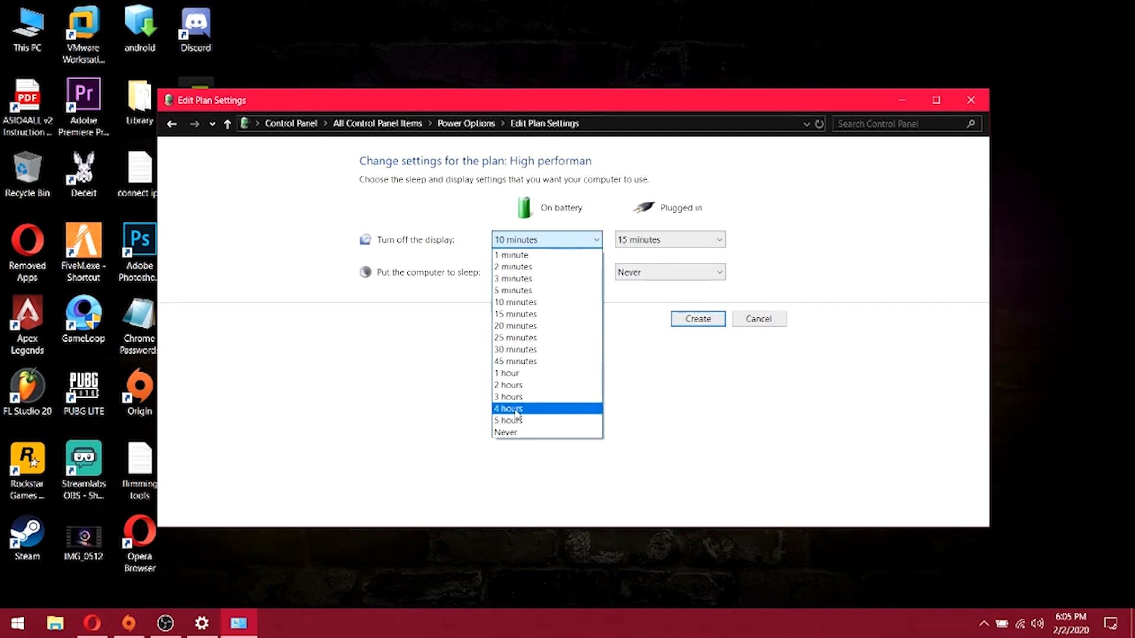
{"action": "left_click", "coordinate": [555, 436]}
{"action": "left_click", "coordinate": [679, 246]}
{"action": "left_click", "coordinate": [656, 437]}
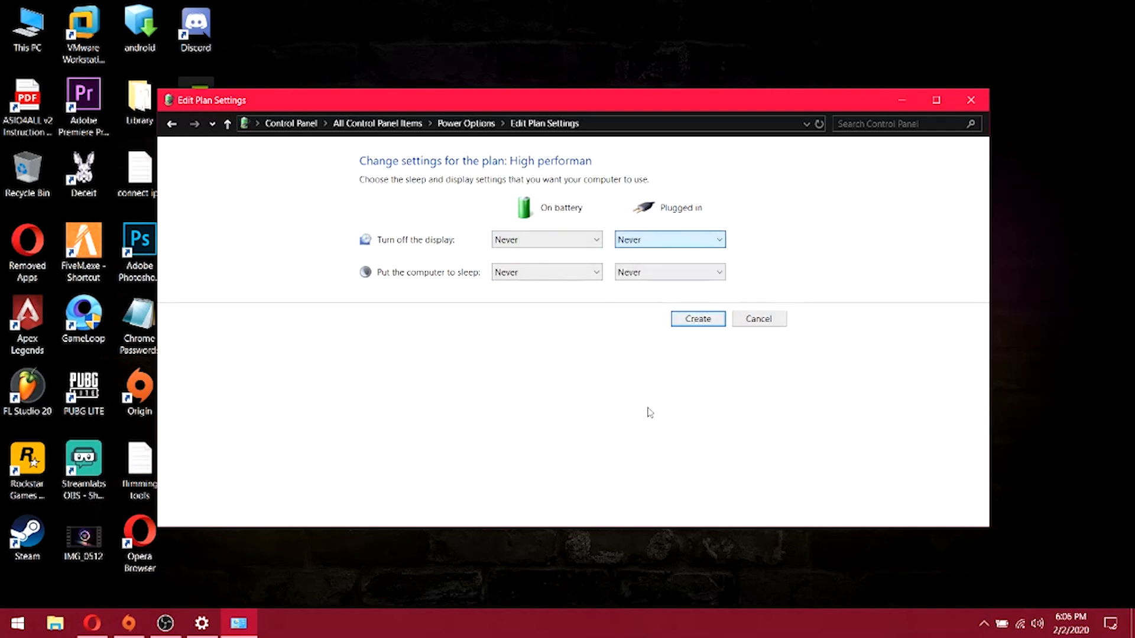
{"action": "left_click", "coordinate": [710, 319]}
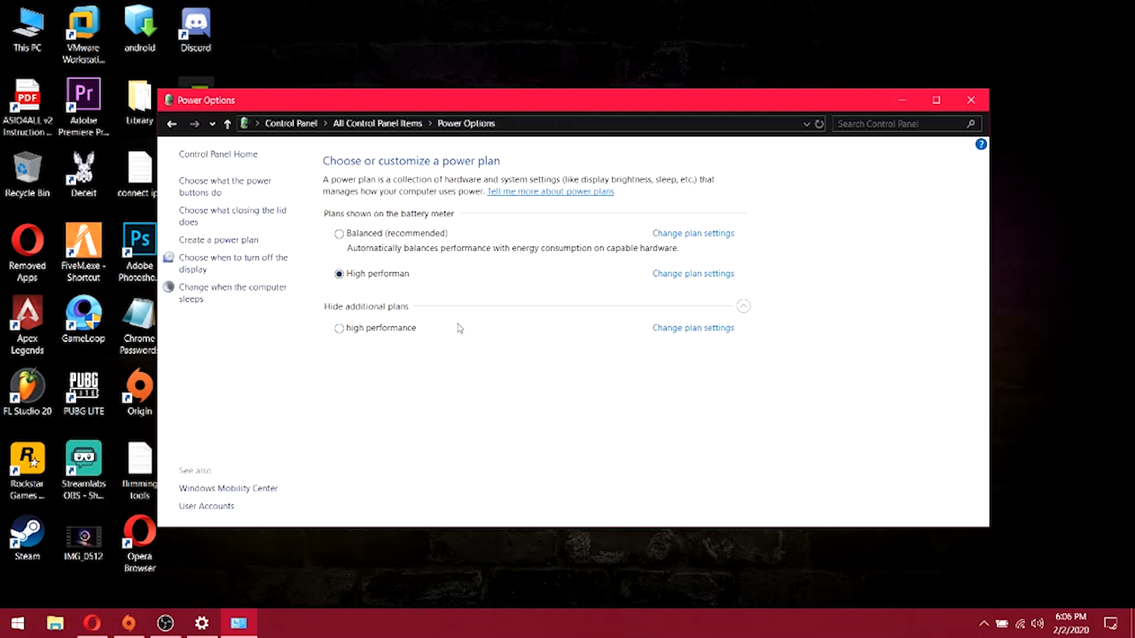
Step: Open the High performan plan's advanced power settings and set the hard disk turn-off time to 0 minutes (Never) on battery and plugged in
{"action": "left_click", "coordinate": [685, 274]}
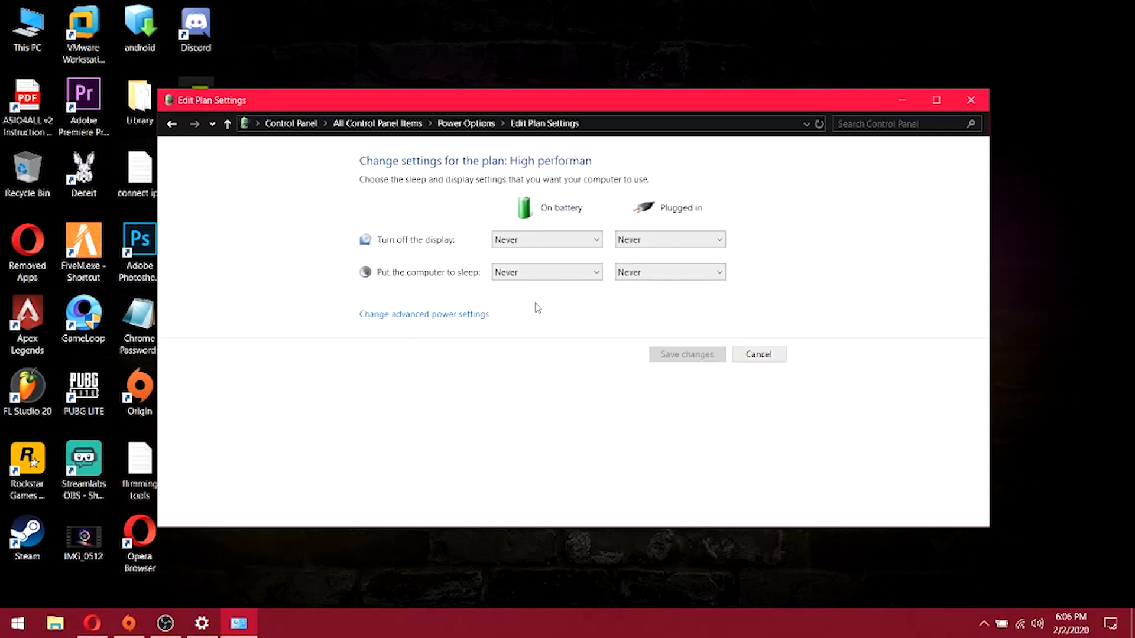
{"action": "left_click", "coordinate": [424, 315]}
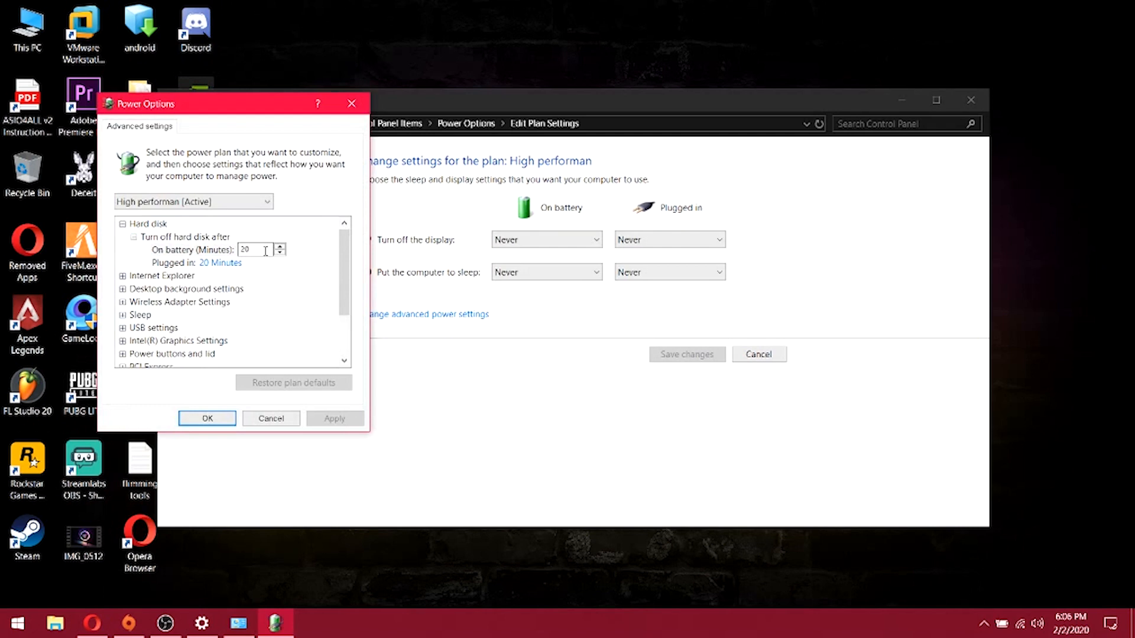
{"action": "key", "text": "BackSpace"}
{"action": "key", "text": "BackSpace"}
{"action": "type", "text": "0"}
{"action": "left_click", "coordinate": [220, 262]}
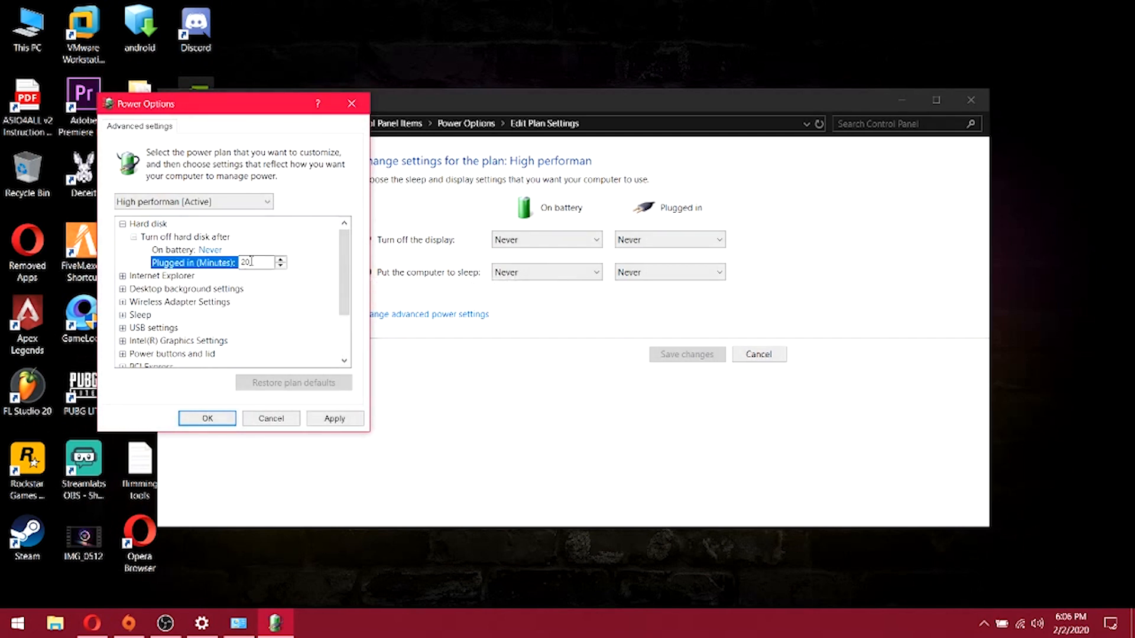
{"action": "left_click", "coordinate": [158, 252]}
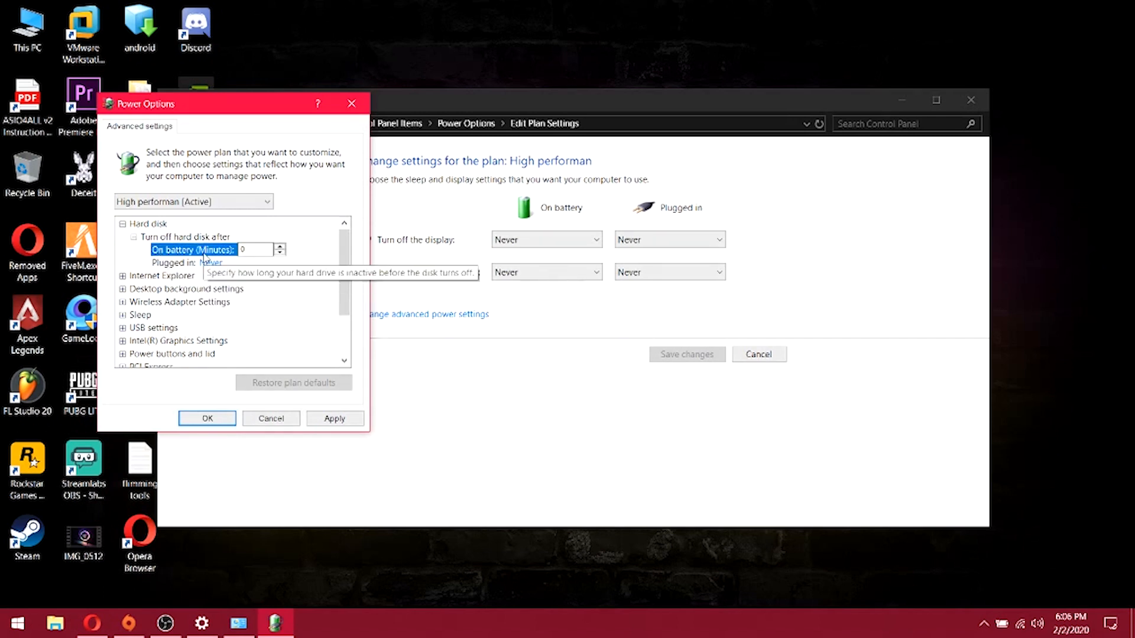
Step: Set the Intel(R) Graphics Power Plan on battery to Maximum Performance and collapse the Intel(R) Graphics Settings group
{"action": "scroll", "coordinate": [137, 277], "scroll_direction": "down", "scroll_amount": 2}
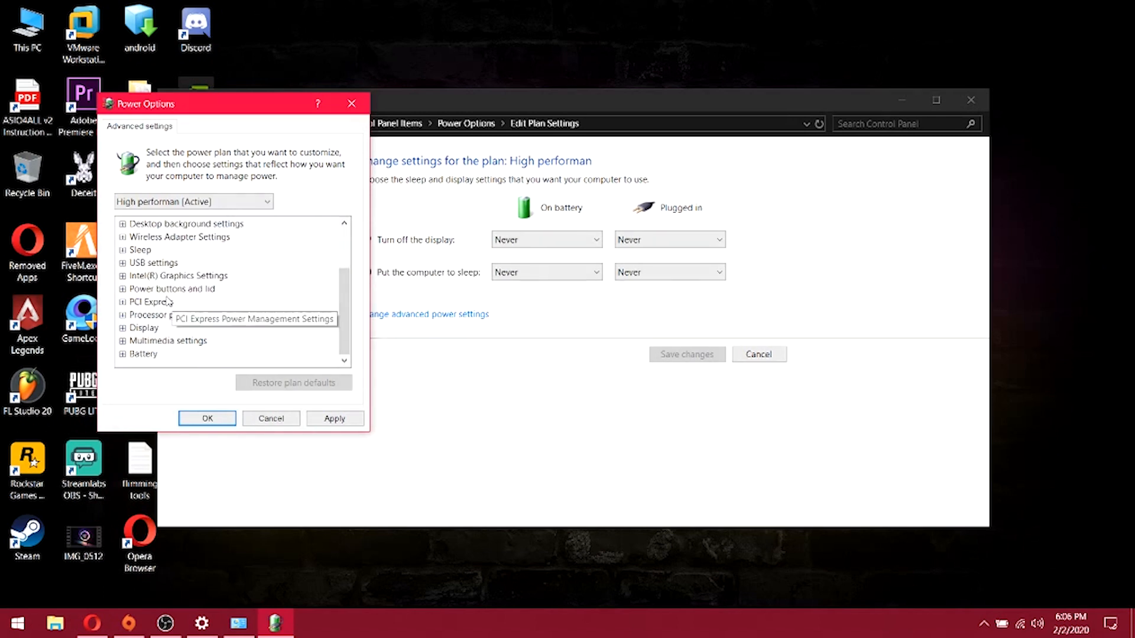
{"action": "double_click", "coordinate": [136, 276]}
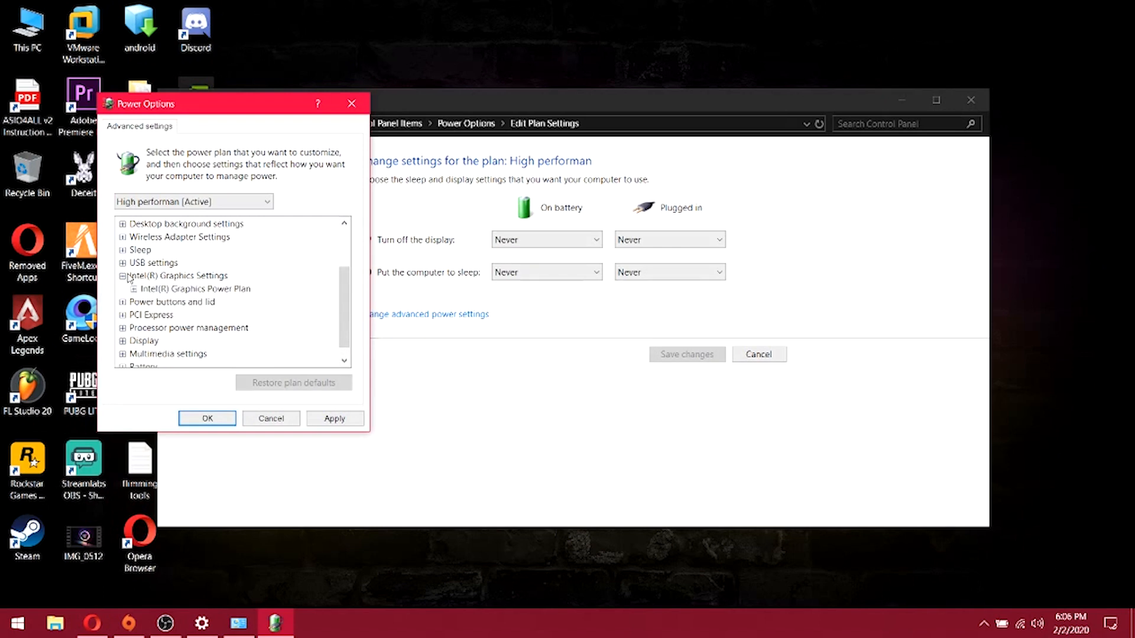
{"action": "left_click", "coordinate": [184, 289]}
{"action": "double_click", "coordinate": [185, 291]}
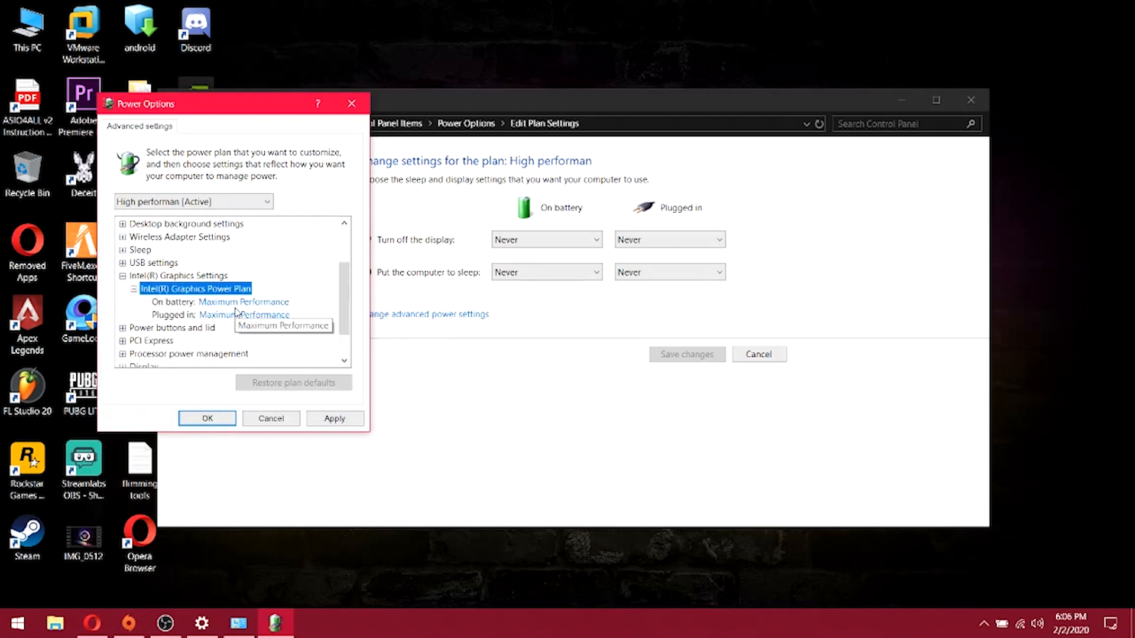
{"action": "left_click", "coordinate": [238, 303]}
{"action": "left_click", "coordinate": [259, 304]}
{"action": "left_click", "coordinate": [265, 336]}
{"action": "left_click", "coordinate": [133, 288]}
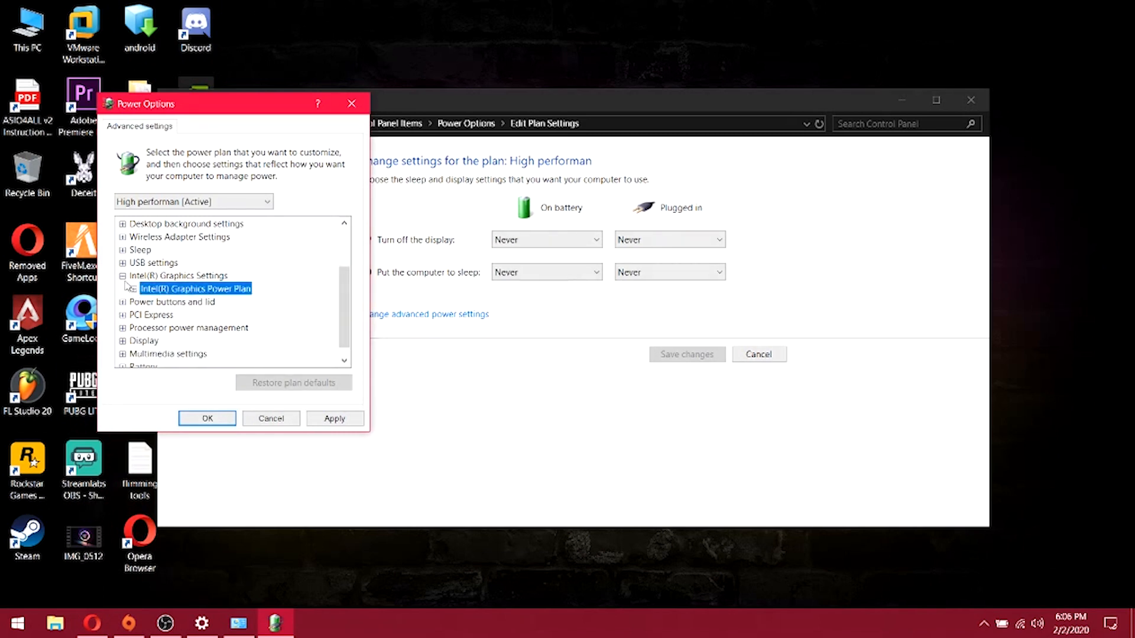
{"action": "left_click", "coordinate": [122, 276]}
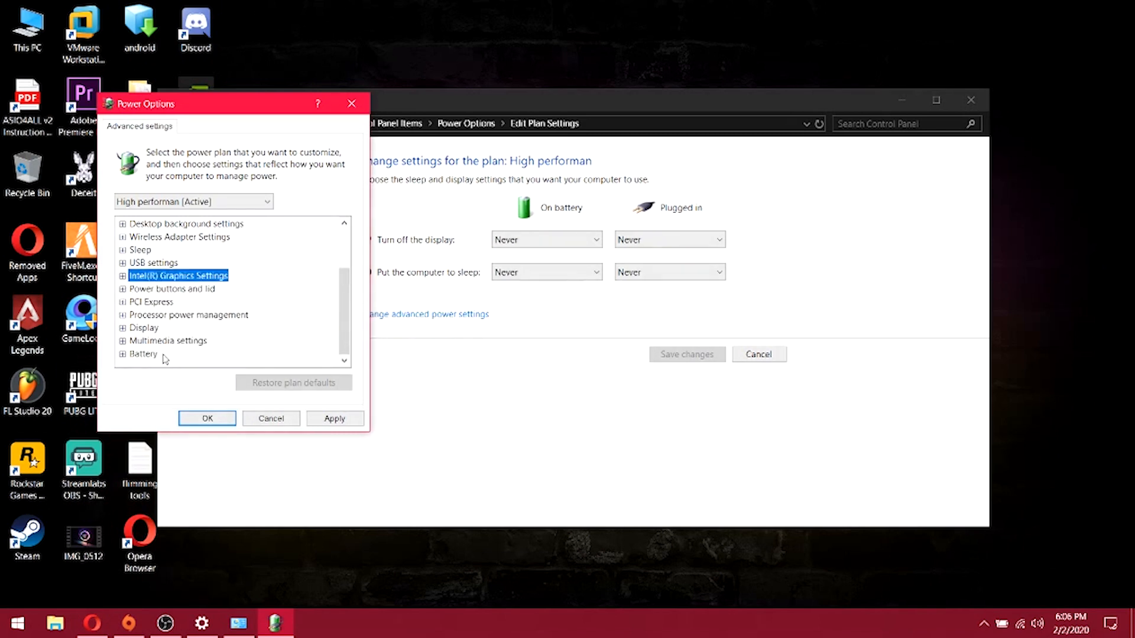
Step: Set the multimedia video playback quality bias on battery to Video playback performance bias and collapse the multimedia settings
{"action": "left_click", "coordinate": [123, 341]}
{"action": "left_click", "coordinate": [133, 328]}
{"action": "left_click", "coordinate": [273, 342]}
{"action": "left_click", "coordinate": [275, 341]}
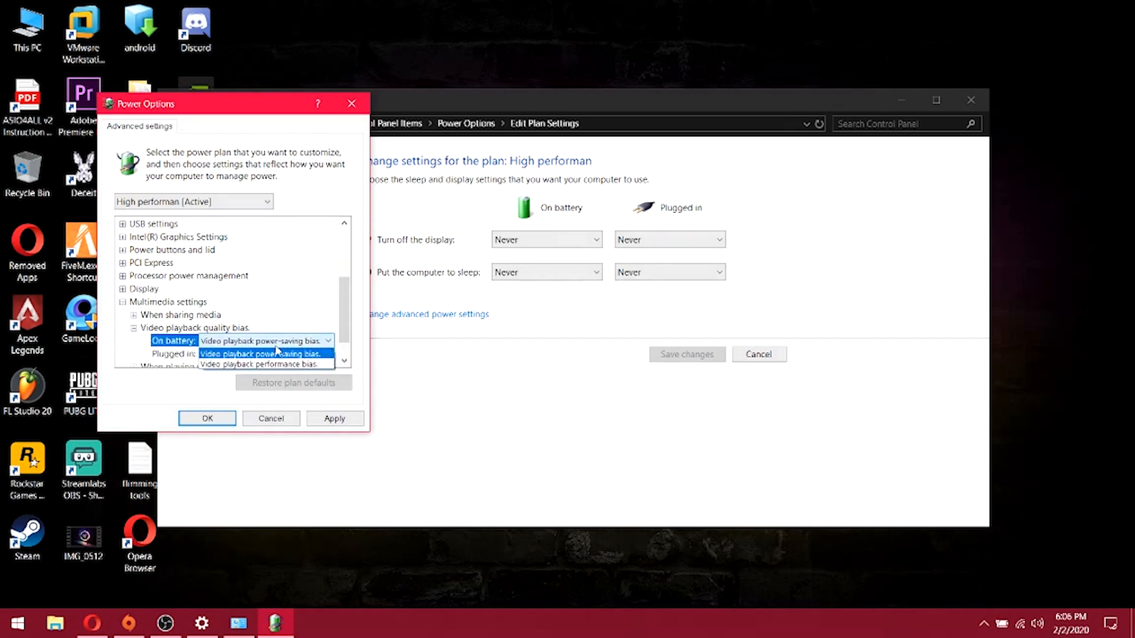
{"action": "left_click", "coordinate": [283, 365]}
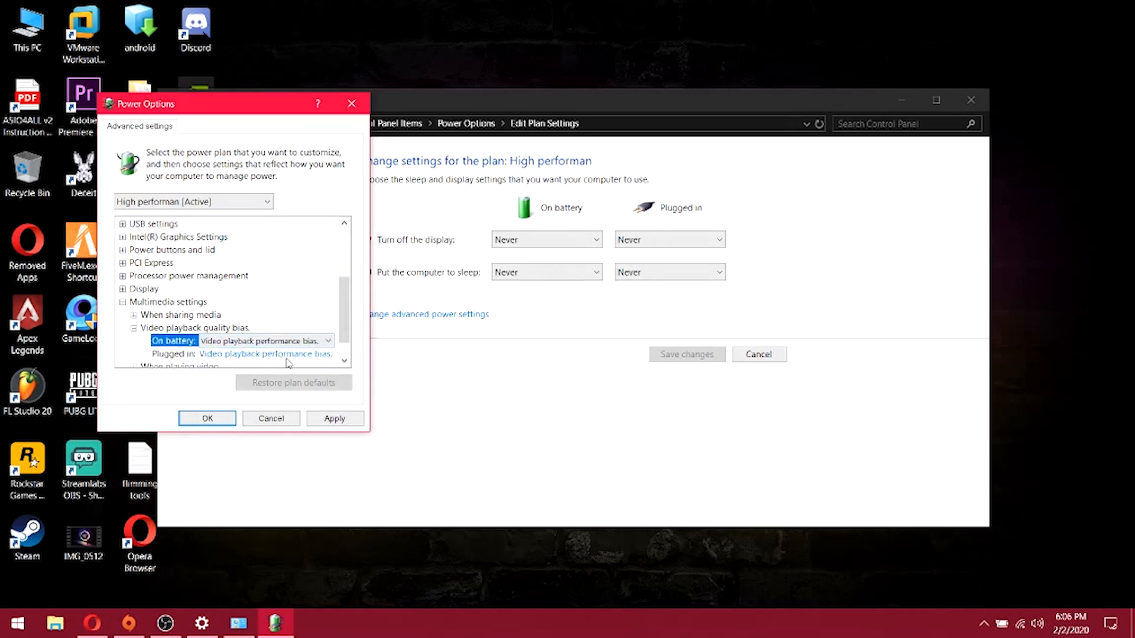
{"action": "left_click", "coordinate": [286, 355]}
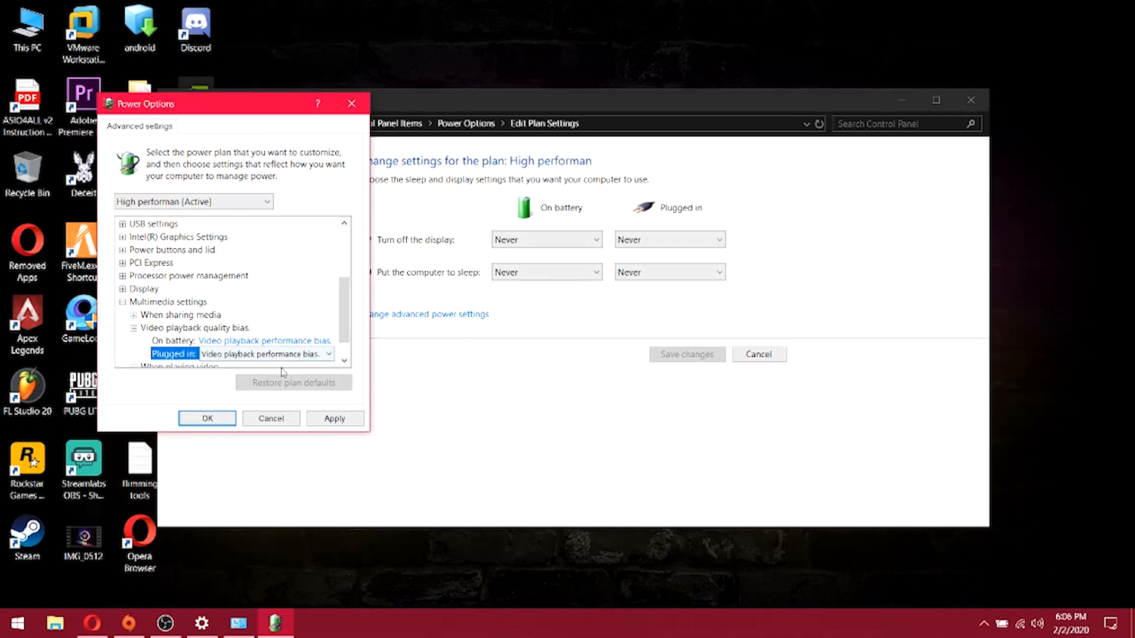
{"action": "left_click", "coordinate": [133, 327]}
{"action": "left_click", "coordinate": [122, 302]}
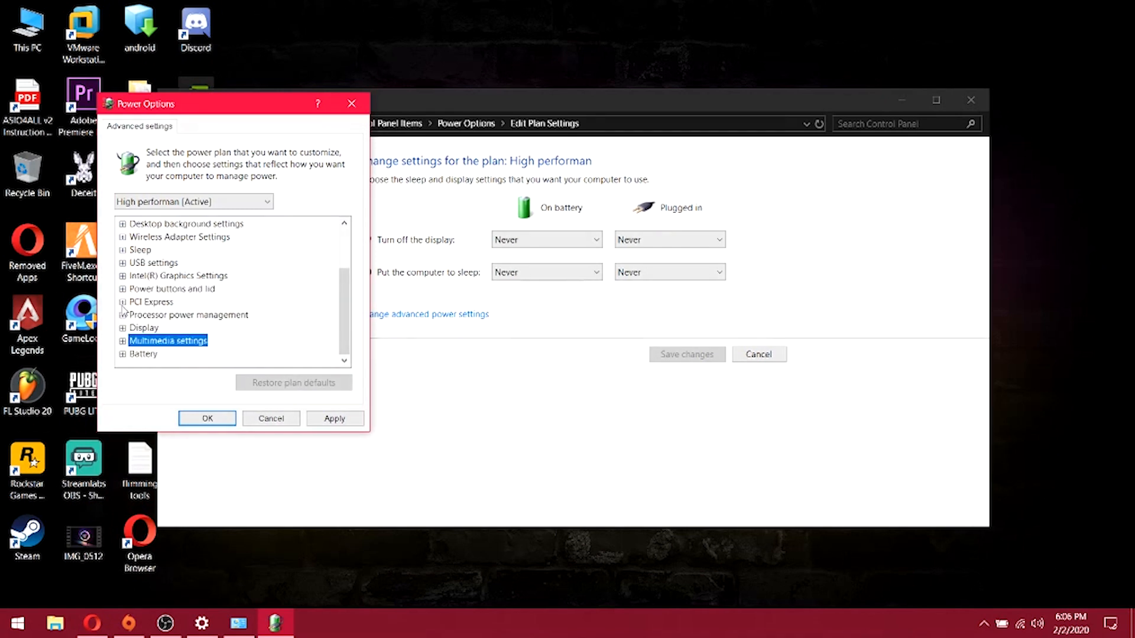
Step: Examine the Desktop background settings and Internet Explorer groups in the advanced power settings
{"action": "scroll", "coordinate": [178, 310], "scroll_direction": "up", "scroll_amount": 3}
{"action": "left_click", "coordinate": [122, 289]}
{"action": "left_click", "coordinate": [123, 289]}
{"action": "left_click", "coordinate": [123, 276]}
{"action": "left_click", "coordinate": [123, 276]}
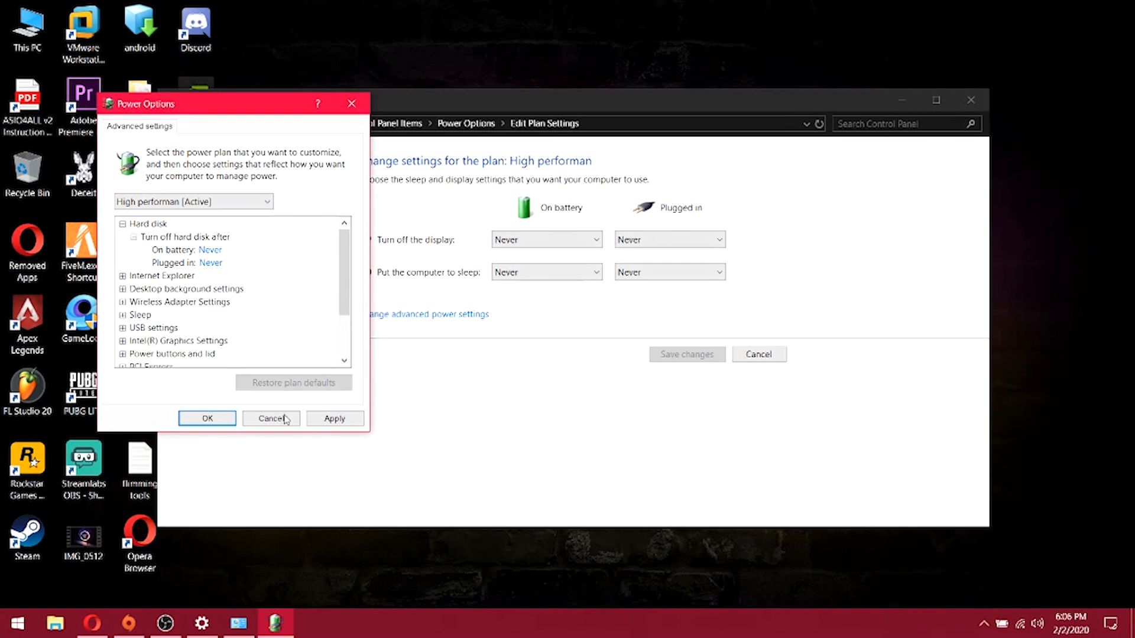
Step: Apply and confirm the advanced power settings, and close the Edit Plan Settings and Settings windows
{"action": "left_click", "coordinate": [332, 419]}
{"action": "left_click", "coordinate": [208, 419]}
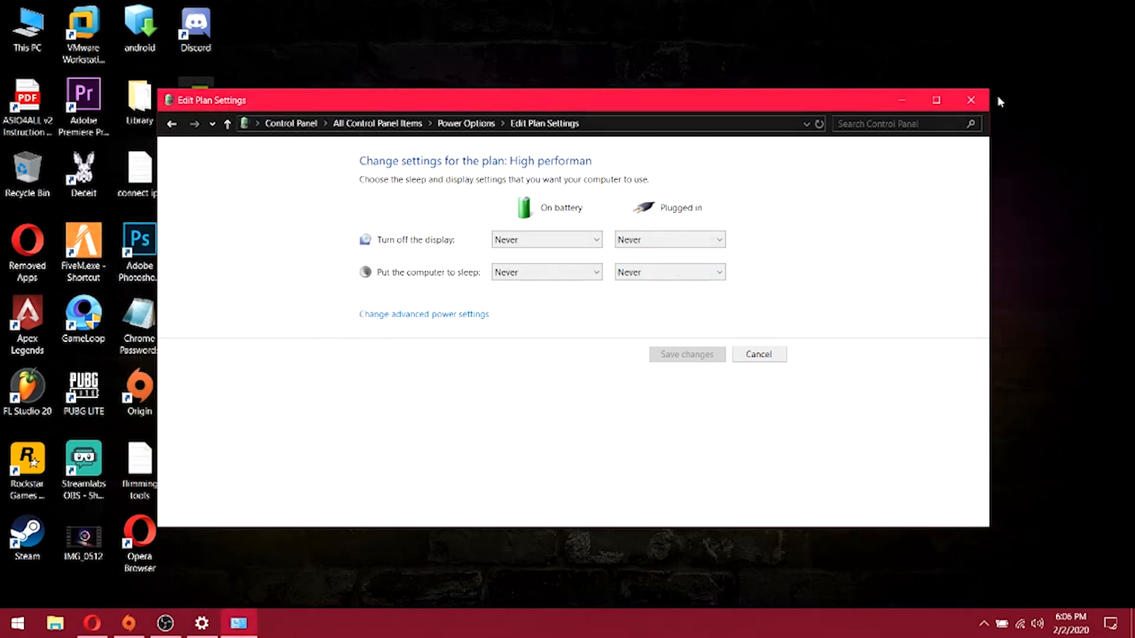
{"action": "left_click", "coordinate": [970, 100]}
{"action": "left_click", "coordinate": [201, 623]}
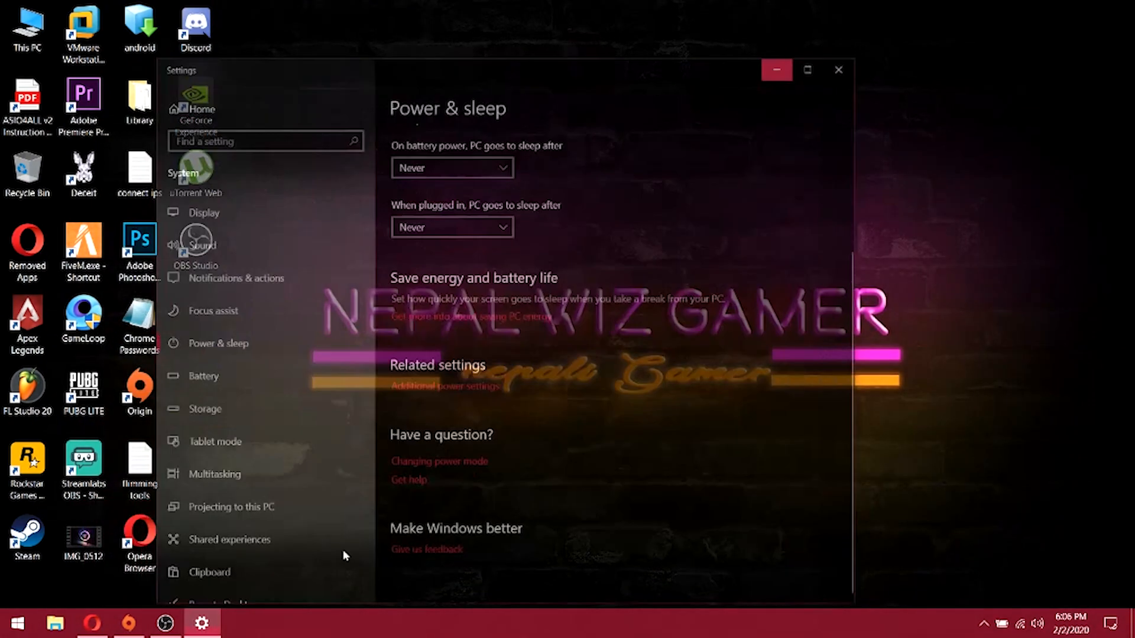
{"action": "left_click", "coordinate": [887, 14]}
{"action": "mouse_move", "coordinate": [165, 623]}
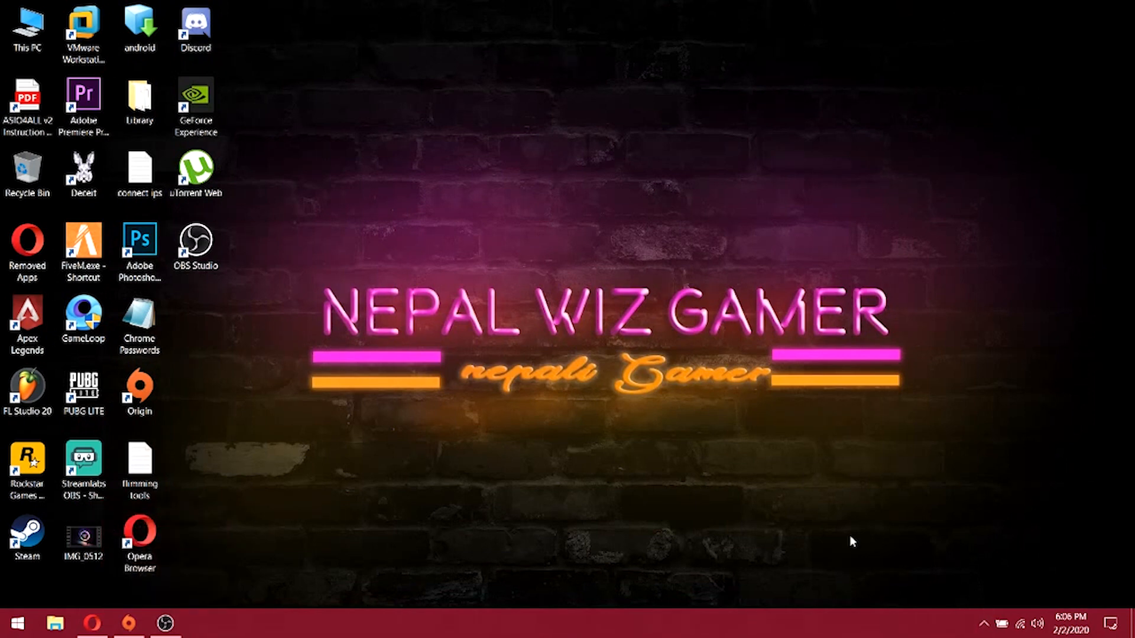
Step: Open NVIDIA Control Panel and select Apex Legends (r5apex.exe) as the program to customize in the 3D program settings
{"action": "right_click", "coordinate": [633, 598]}
{"action": "left_click", "coordinate": [693, 526]}
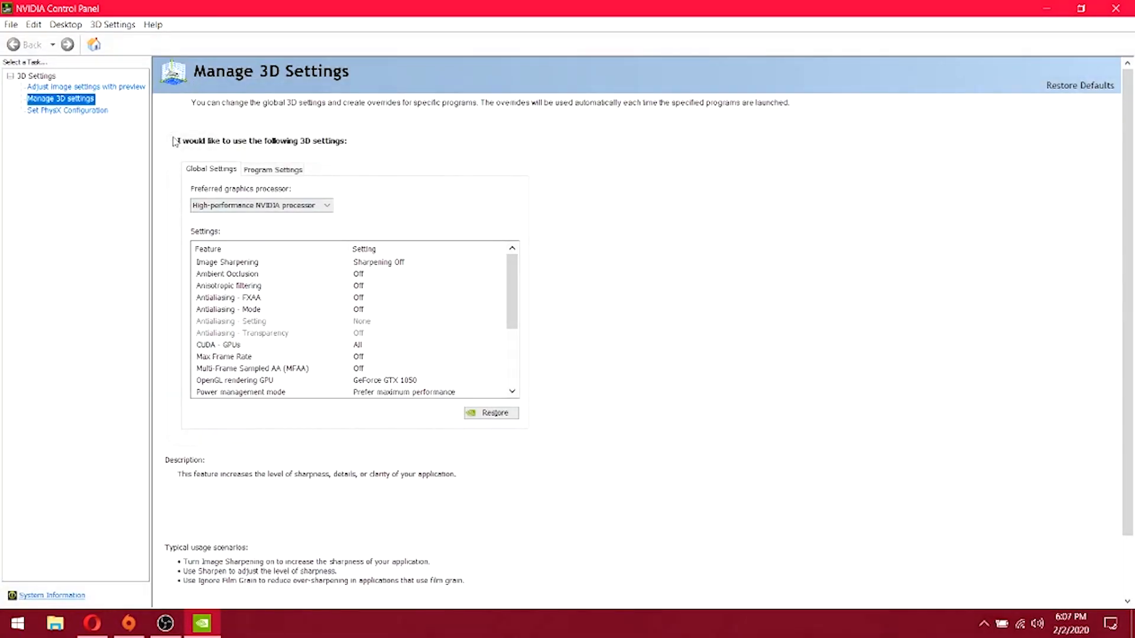
{"action": "left_click", "coordinate": [275, 169]}
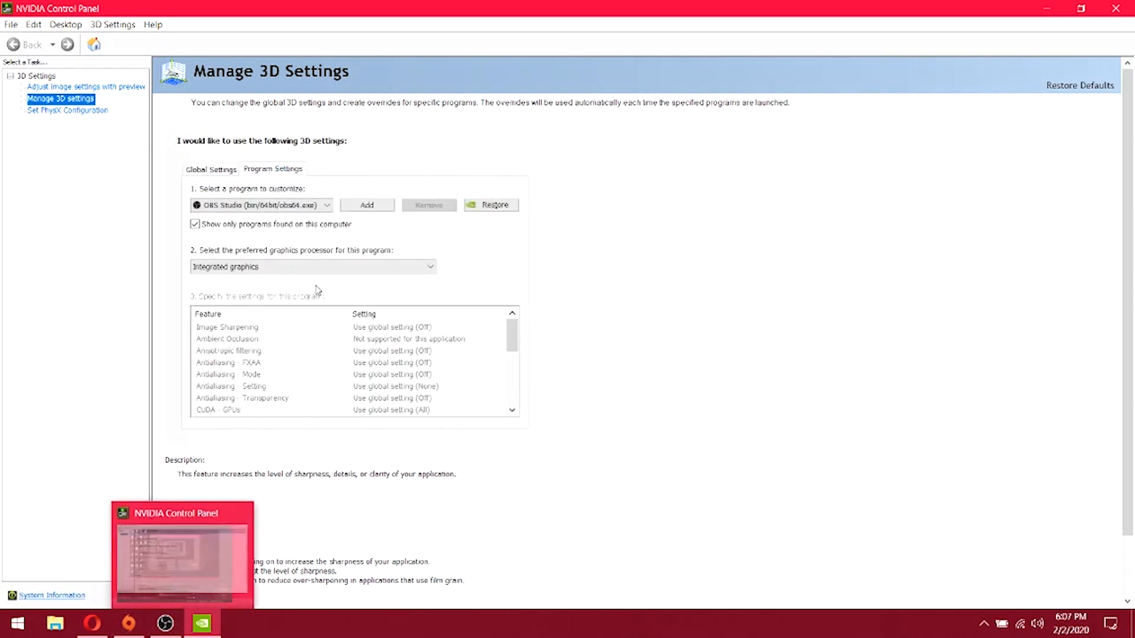
{"action": "left_click", "coordinate": [328, 208]}
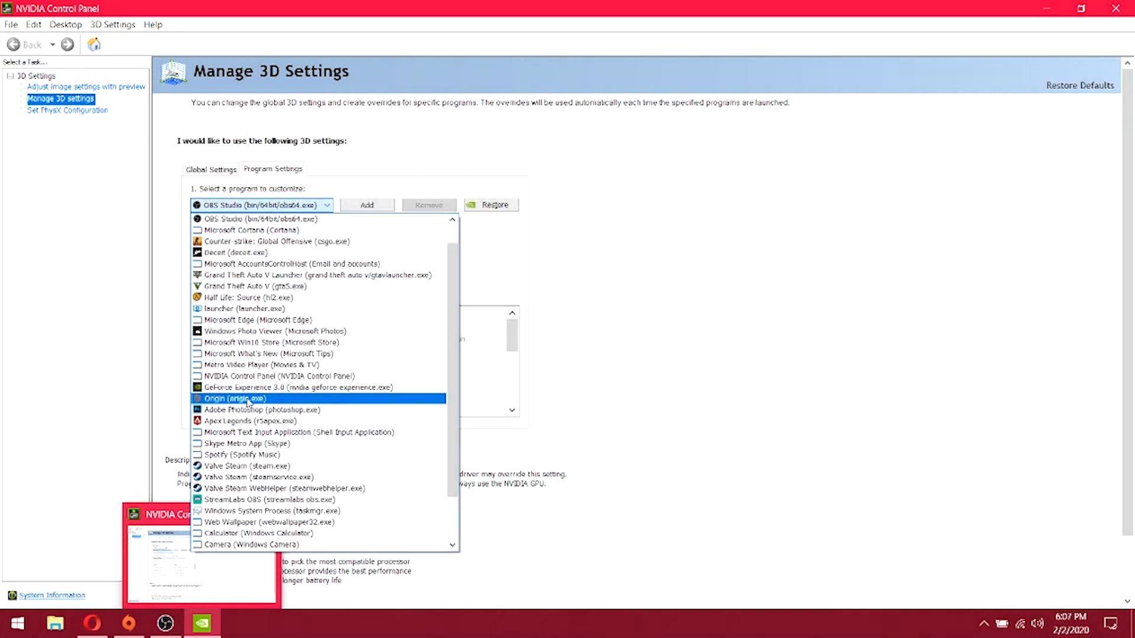
{"action": "left_click", "coordinate": [253, 420]}
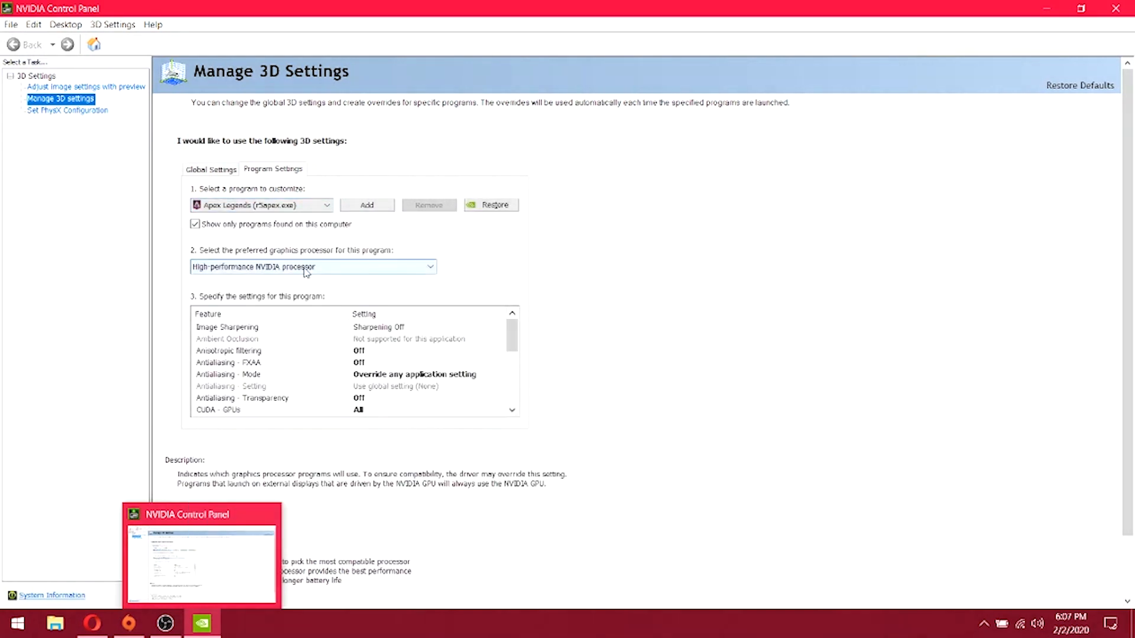
Step: Set Antialiasing - Mode to Off for Apex Legends, apply the change, and close NVIDIA Control Panel
{"action": "left_click", "coordinate": [408, 376]}
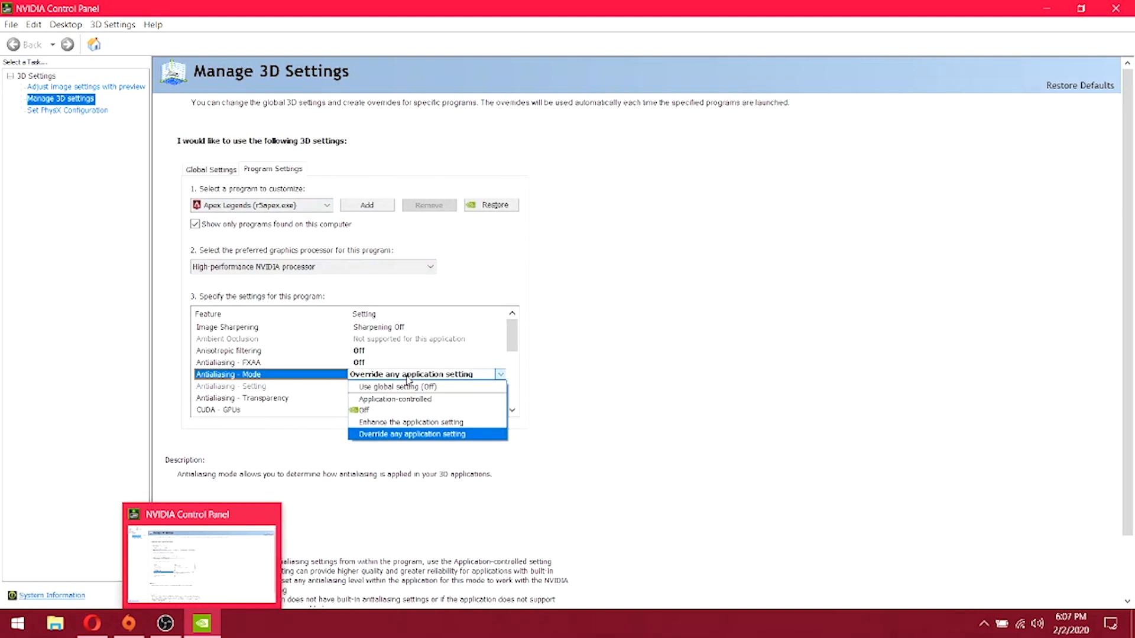
{"action": "left_click", "coordinate": [373, 411]}
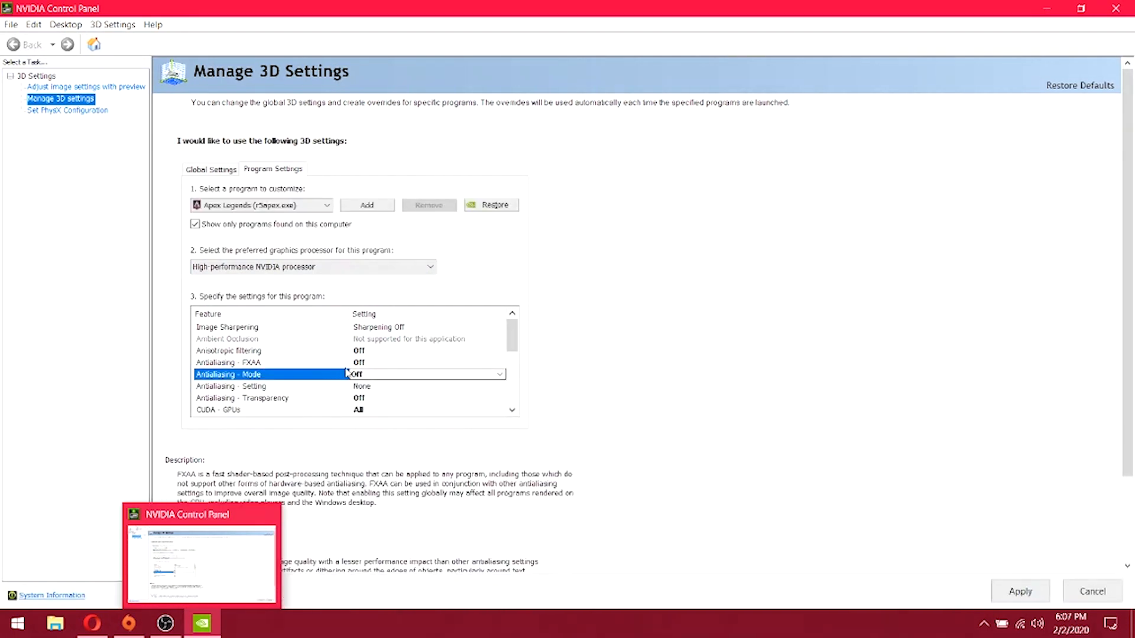
{"action": "left_click", "coordinate": [277, 397]}
{"action": "scroll", "coordinate": [331, 407], "scroll_direction": "down", "scroll_amount": 2}
{"action": "scroll", "coordinate": [331, 407], "scroll_direction": "down", "scroll_amount": 3}
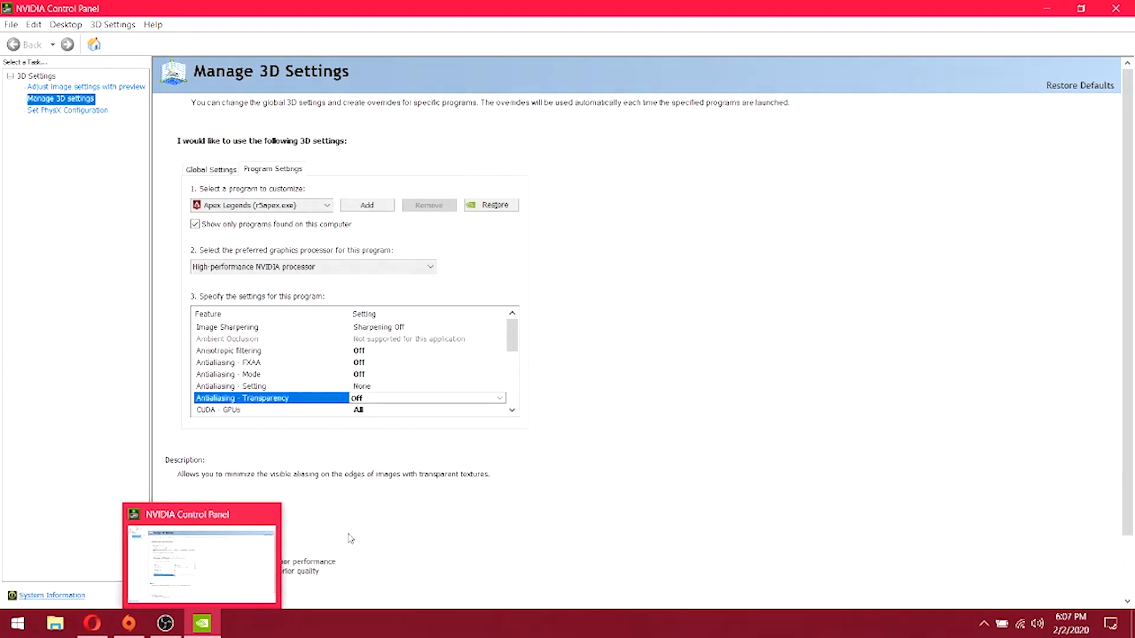
{"action": "left_click", "coordinate": [1116, 8]}
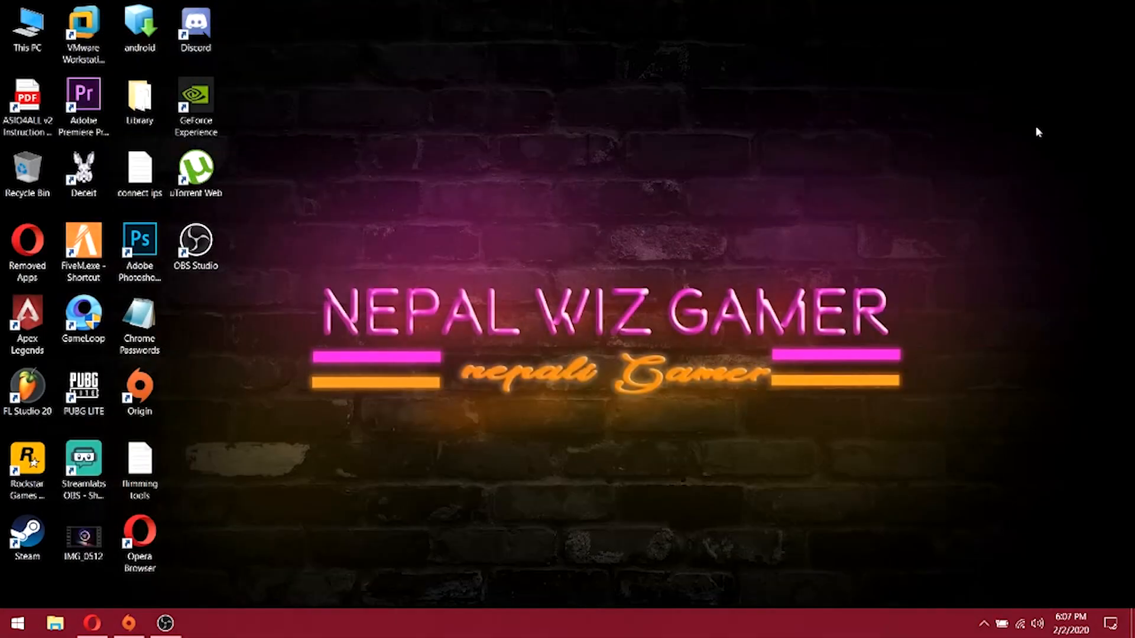
{"action": "mouse_move", "coordinate": [159, 624]}
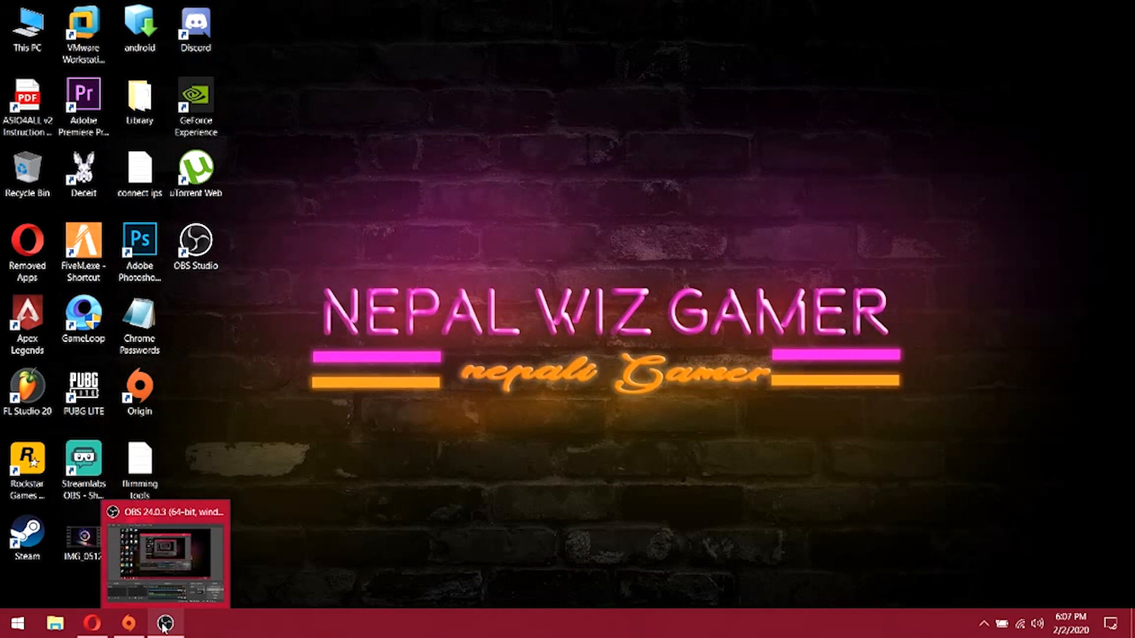